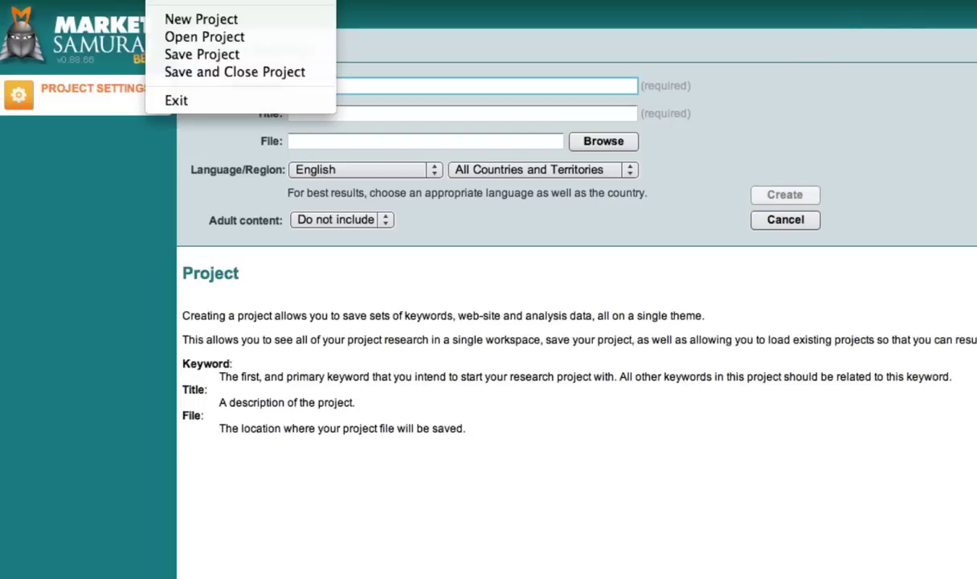
- Start a new project with keyword 'market samurai', autofilling the matching title and save file
{"action": "left_click", "coordinate": [189, 21]}
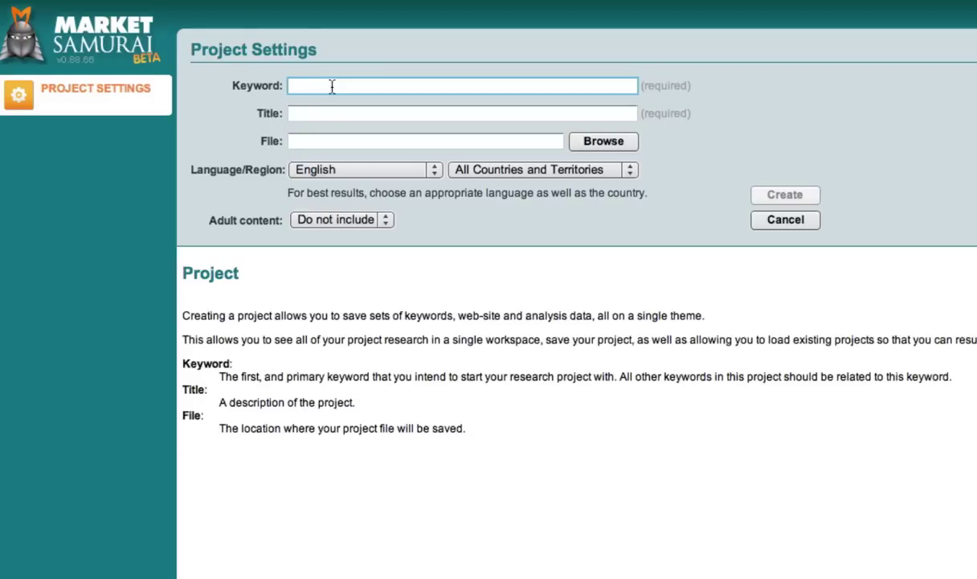
{"action": "type", "text": "market samurai"}
{"action": "key", "text": "Tab"}
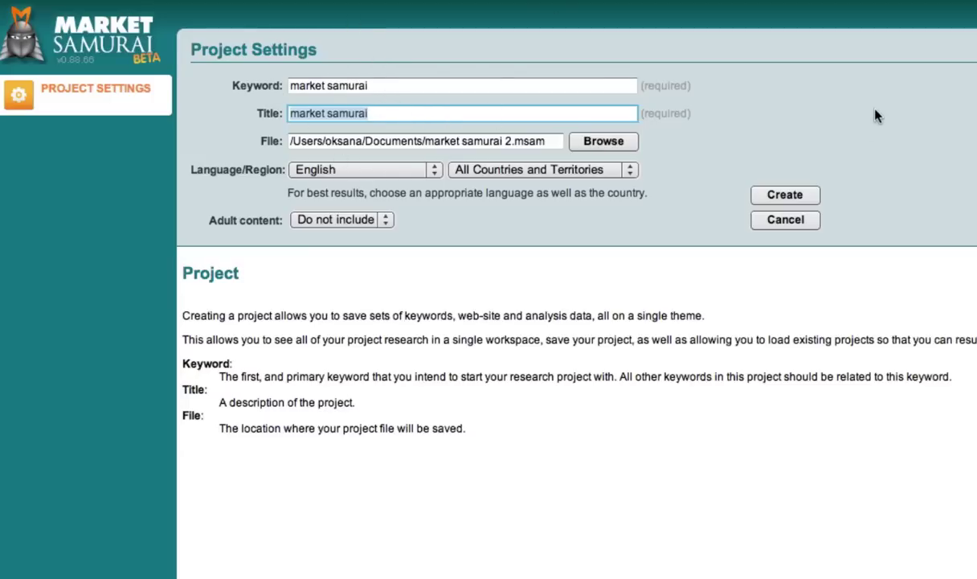
- Create the project and generate 109 related keywords in Keyword Research
{"action": "left_click", "coordinate": [795, 199]}
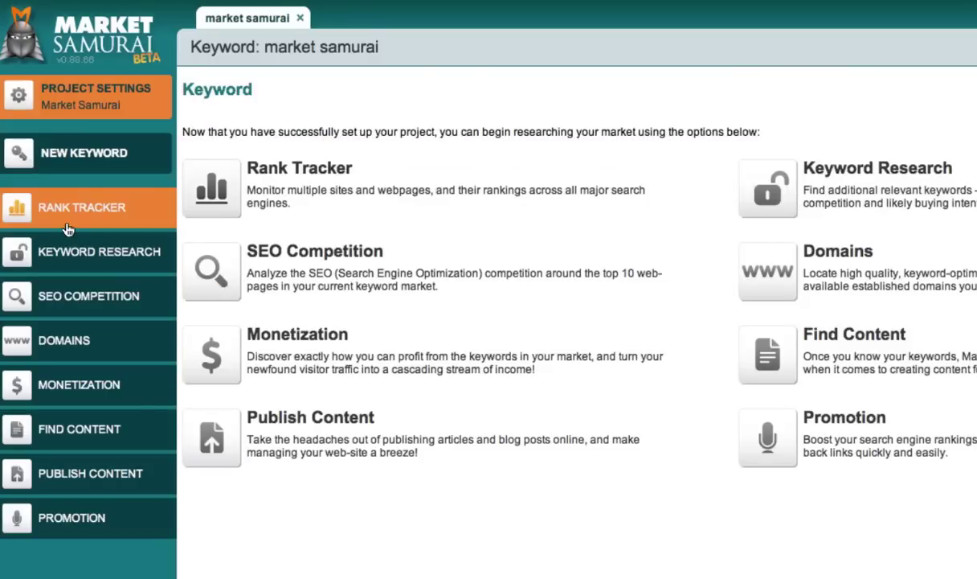
{"action": "left_click", "coordinate": [139, 260]}
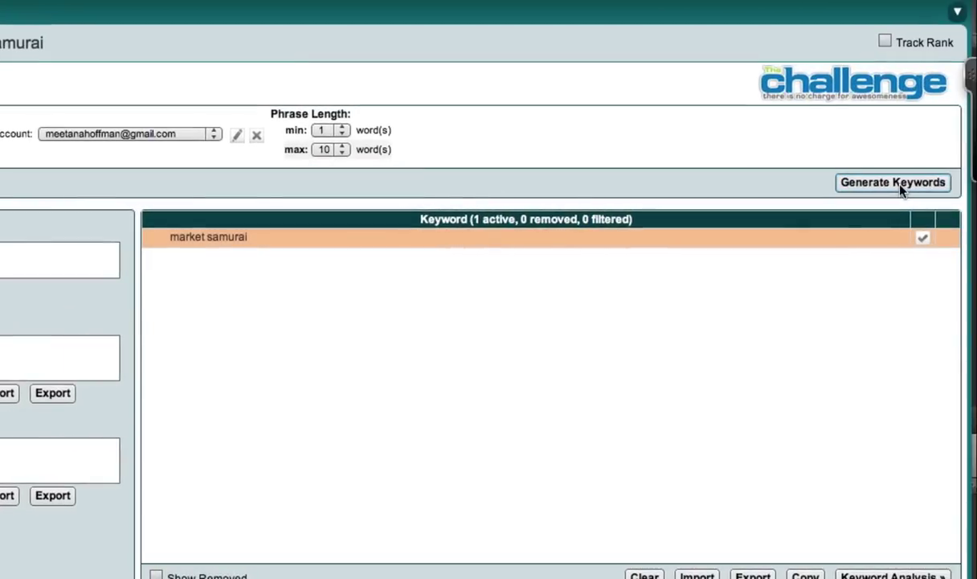
{"action": "left_click", "coordinate": [894, 183]}
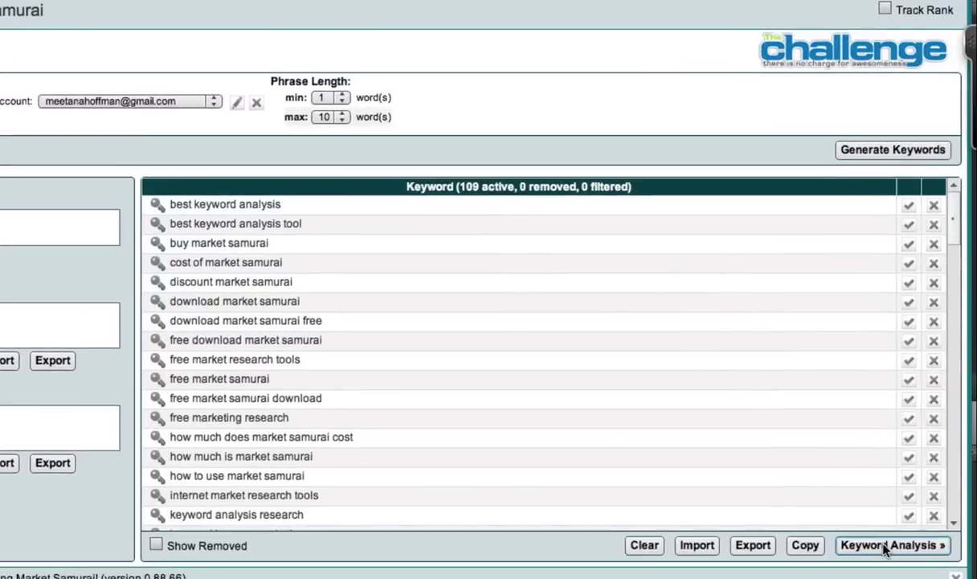
- Switch to Keyword Analysis and analyze the 109 keywords for SEOT, PBR and Trends
{"action": "left_click", "coordinate": [885, 547]}
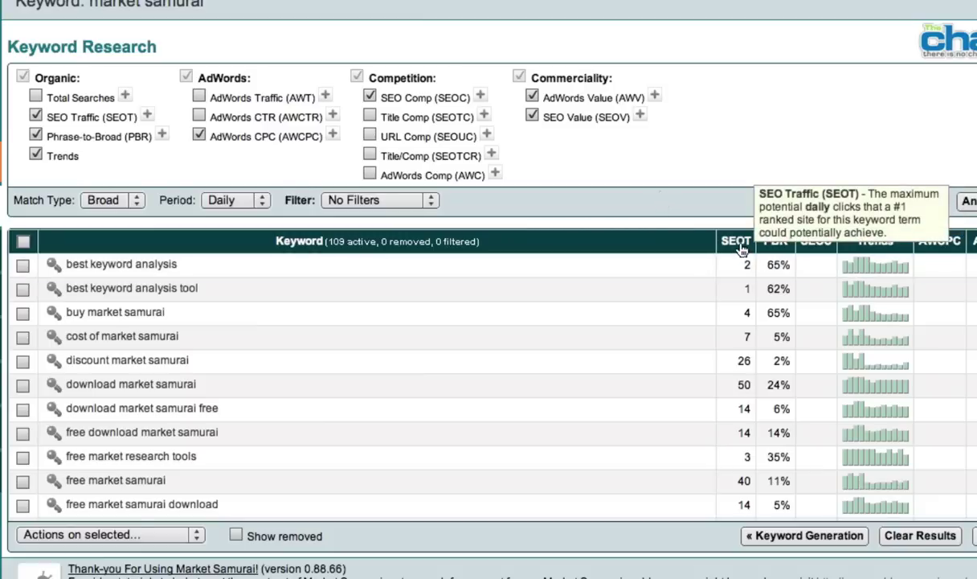
- Sort the keyword list by SEO traffic, highest first
{"action": "left_click", "coordinate": [737, 241]}
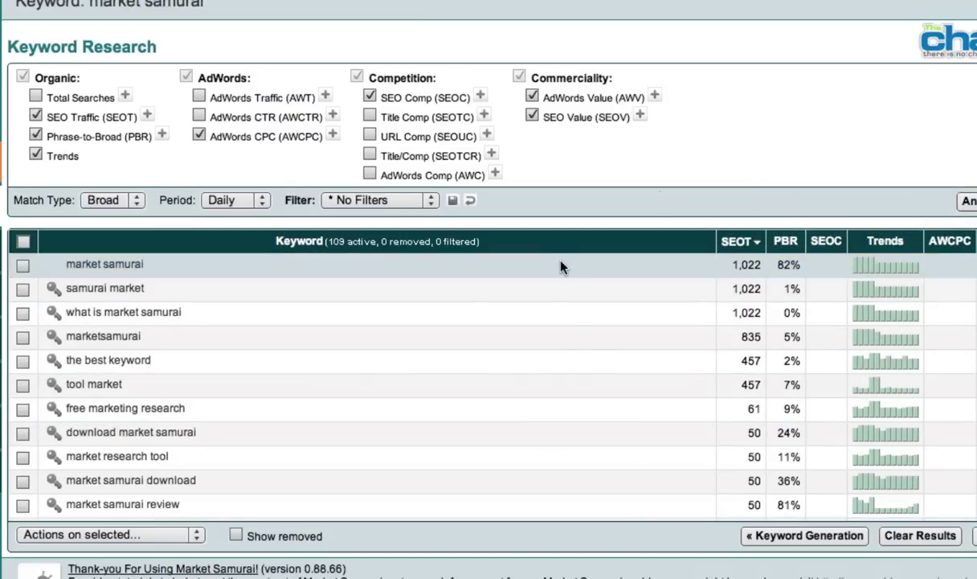
{"action": "scroll", "coordinate": [589, 364], "scroll_direction": "down", "scroll_amount": 5}
{"action": "scroll", "coordinate": [589, 365], "scroll_direction": "down", "scroll_amount": 5}
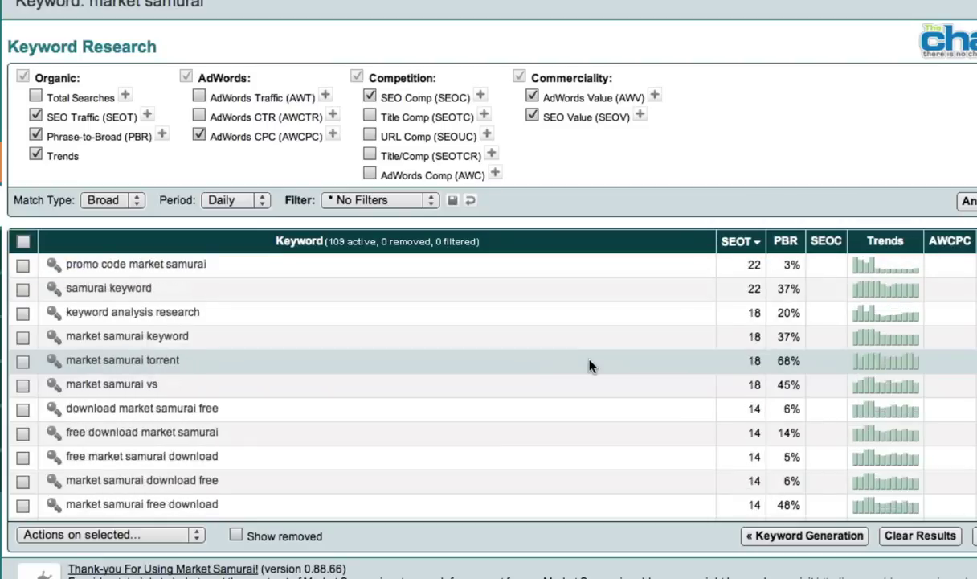
{"action": "scroll", "coordinate": [589, 365], "scroll_direction": "down", "scroll_amount": 5}
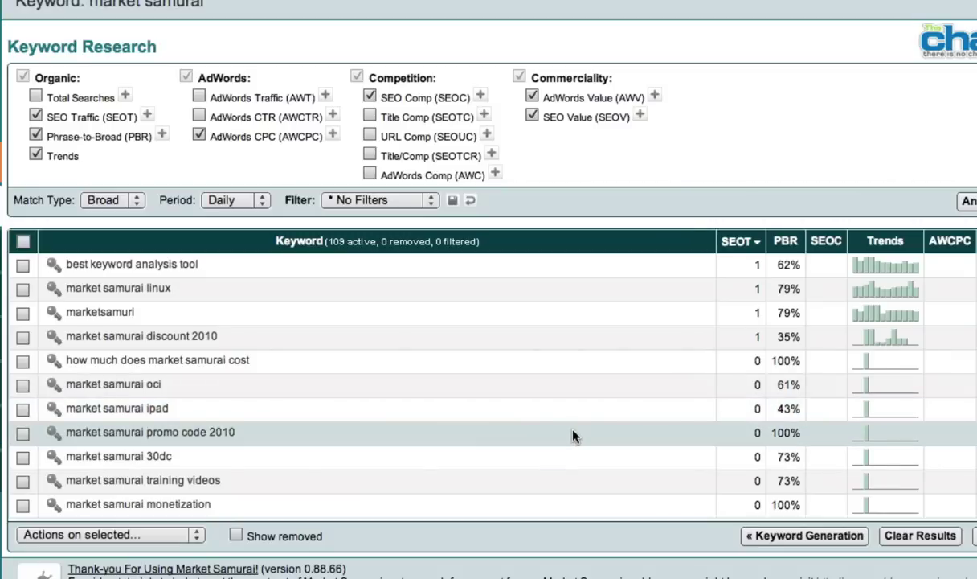
- Check the low-traffic keywords, from 'free market samurai' down through 'market samurai monetization'
{"action": "left_click", "coordinate": [23, 505]}
{"action": "scroll", "coordinate": [317, 424], "scroll_direction": "up", "scroll_amount": 1}
{"action": "scroll", "coordinate": [318, 424], "scroll_direction": "up", "scroll_amount": 5}
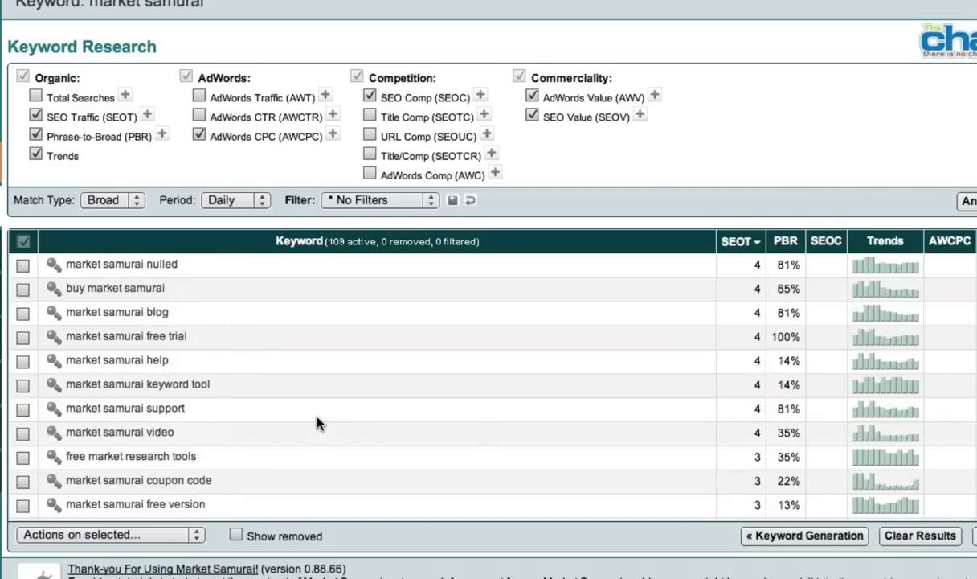
{"action": "scroll", "coordinate": [318, 424], "scroll_direction": "up", "scroll_amount": 5}
{"action": "scroll", "coordinate": [318, 424], "scroll_direction": "up", "scroll_amount": 3}
{"action": "scroll", "coordinate": [317, 424], "scroll_direction": "up", "scroll_amount": 5}
{"action": "scroll", "coordinate": [318, 425], "scroll_direction": "up", "scroll_amount": 1}
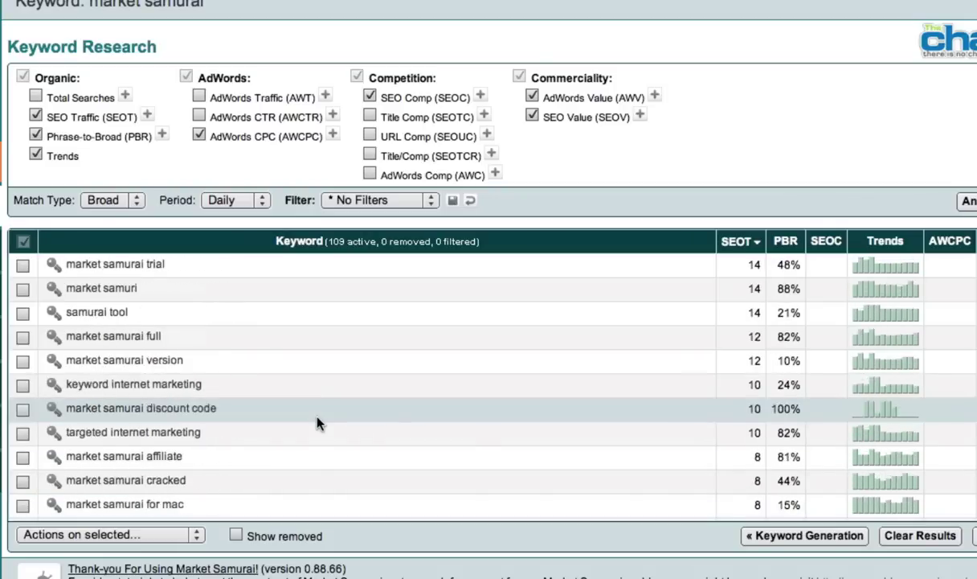
{"action": "scroll", "coordinate": [318, 425], "scroll_direction": "up", "scroll_amount": 3}
{"action": "scroll", "coordinate": [317, 424], "scroll_direction": "up", "scroll_amount": 2}
{"action": "scroll", "coordinate": [318, 424], "scroll_direction": "up", "scroll_amount": 5}
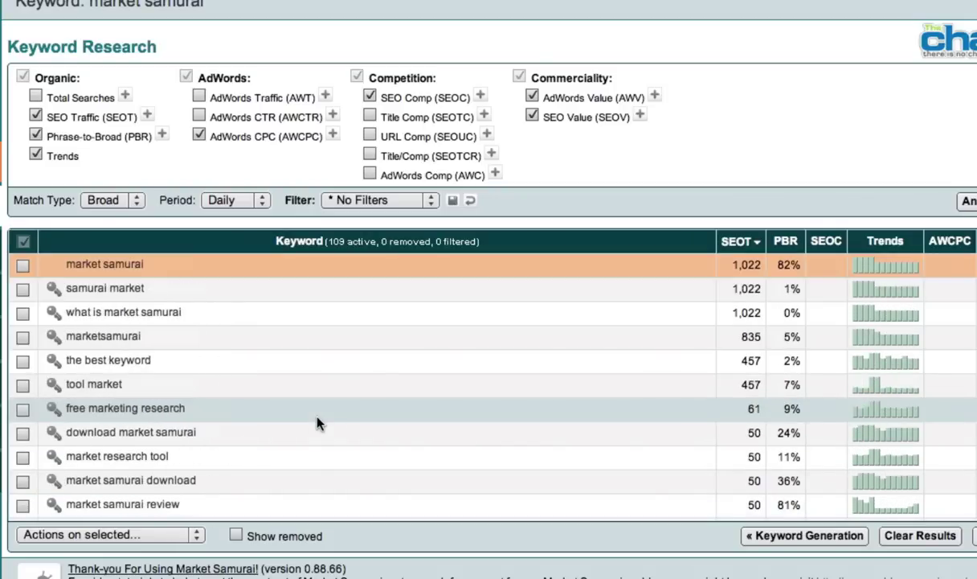
{"action": "scroll", "coordinate": [317, 425], "scroll_direction": "down", "scroll_amount": 1}
{"action": "scroll", "coordinate": [317, 424], "scroll_direction": "down", "scroll_amount": 6}
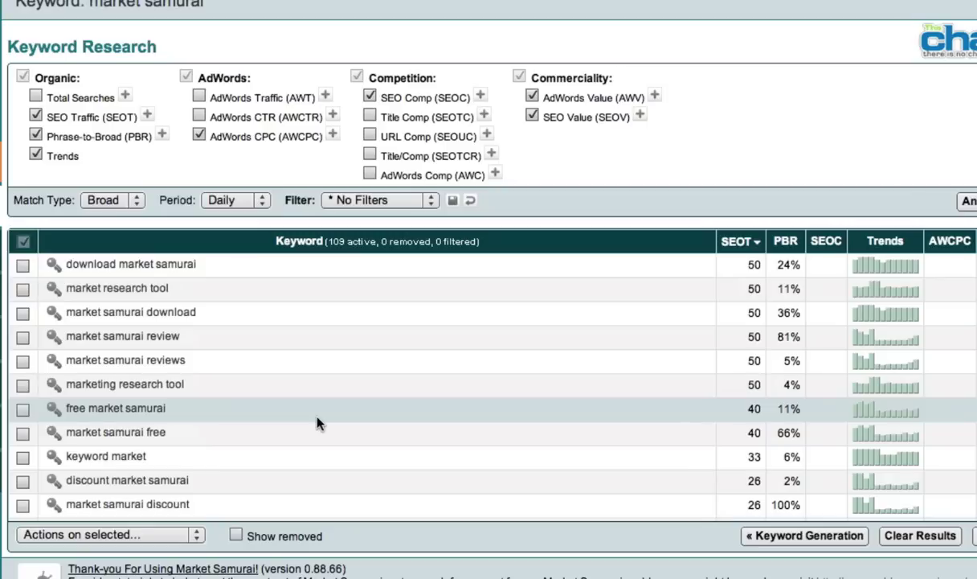
{"action": "left_click", "coordinate": [24, 411]}
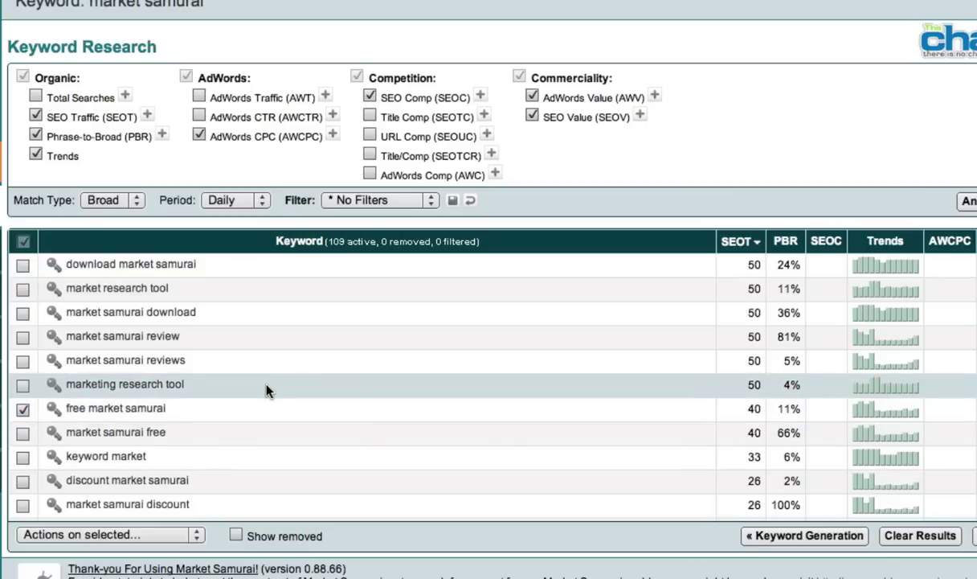
{"action": "scroll", "coordinate": [268, 388], "scroll_direction": "down", "scroll_amount": 15}
{"action": "scroll", "coordinate": [268, 388], "scroll_direction": "down", "scroll_amount": 10}
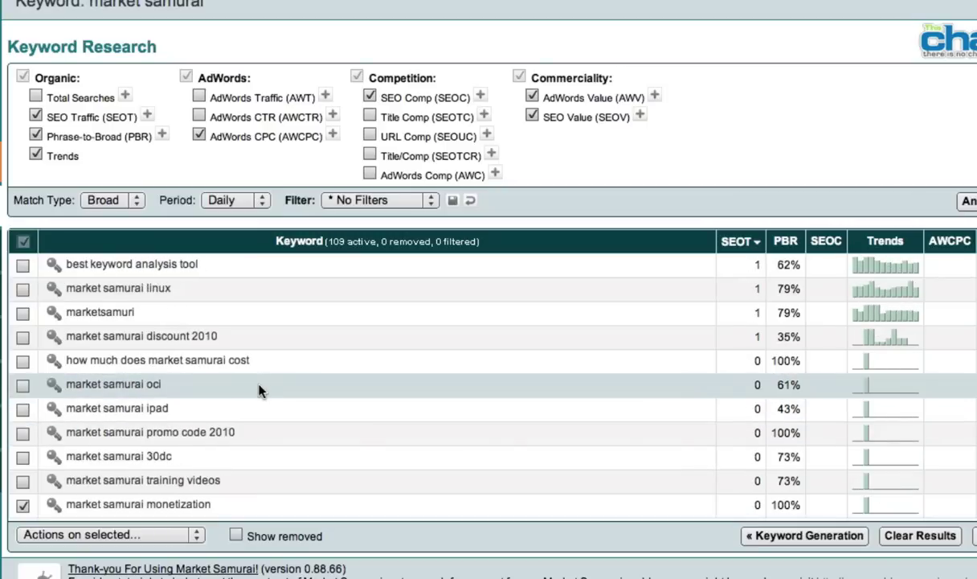
{"action": "left_click", "coordinate": [23, 481], "text": "shift"}
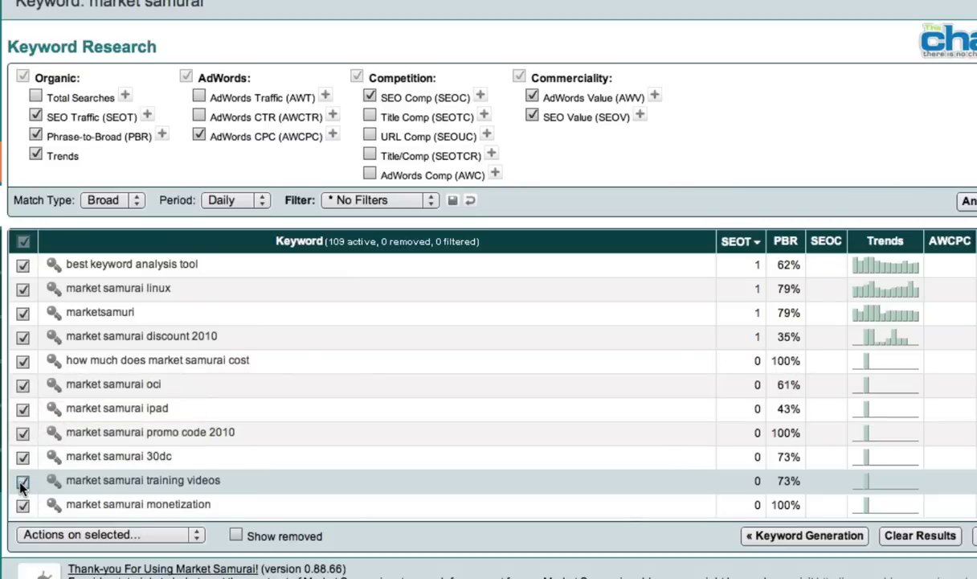
- Delete the checked keywords with Actions on selected, leaving 13 active
{"action": "left_click", "coordinate": [197, 536]}
{"action": "key", "text": "Down"}
{"action": "key", "text": "Down"}
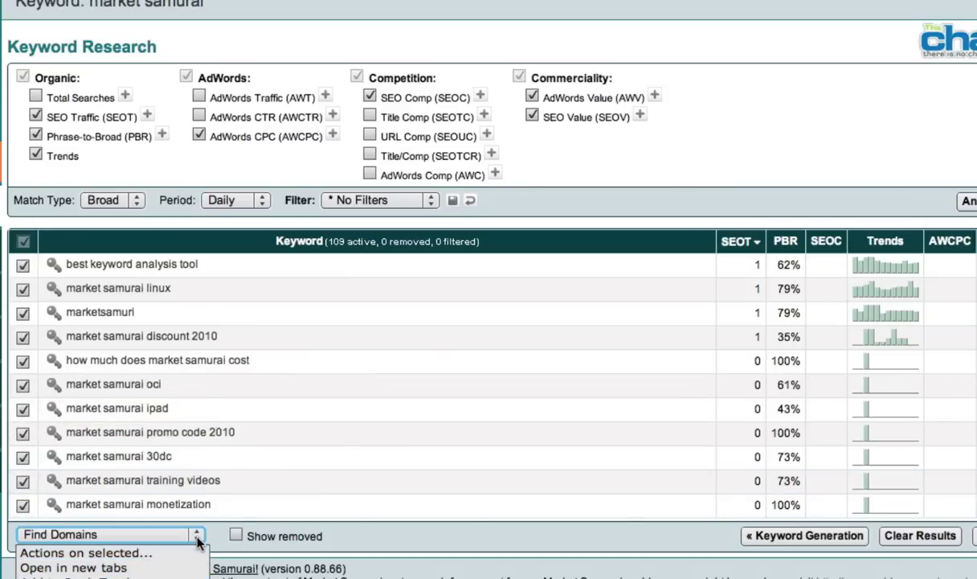
{"action": "key", "text": "Down"}
{"action": "key", "text": "Return"}
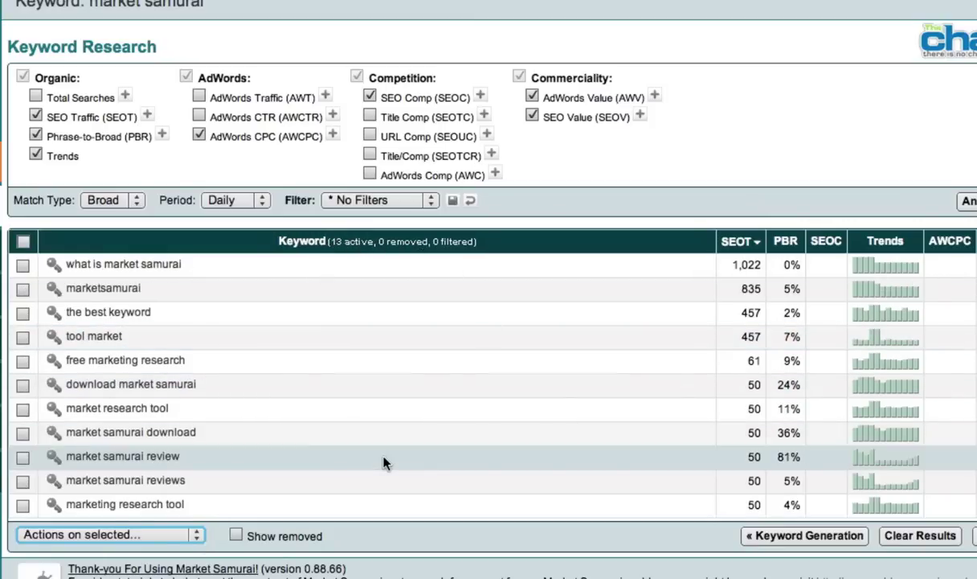
{"action": "scroll", "coordinate": [375, 359], "scroll_direction": "down", "scroll_amount": 2}
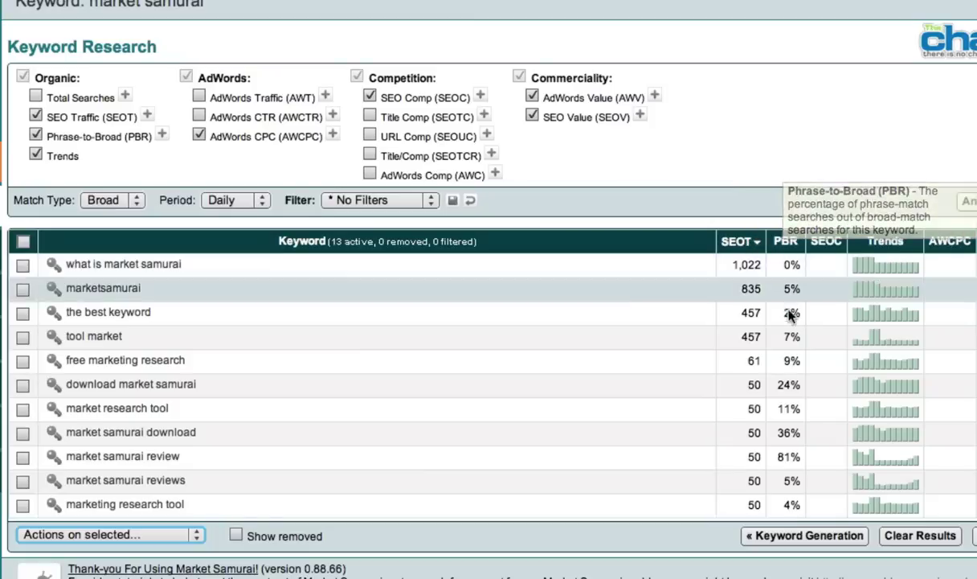
{"action": "mouse_move", "coordinate": [785, 241]}
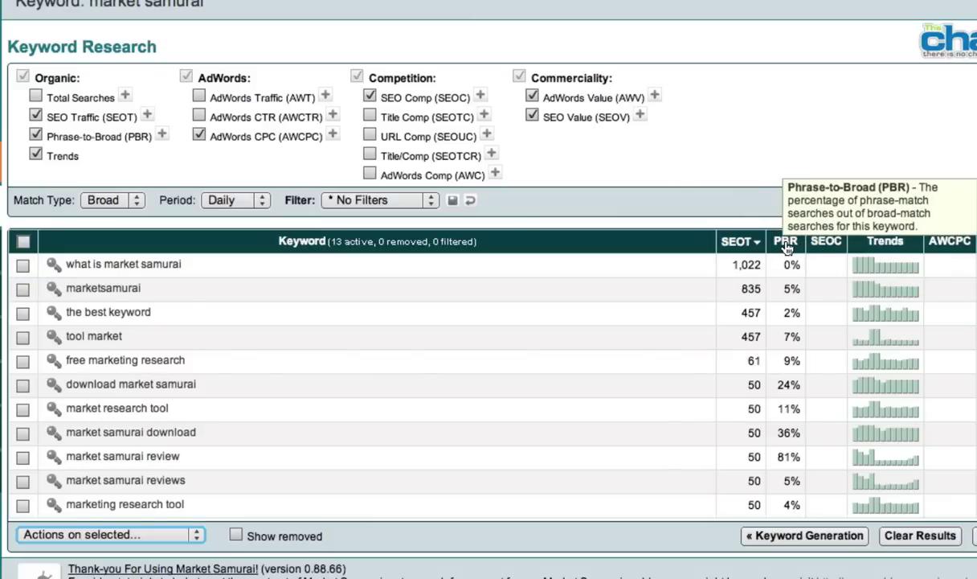
- Sort by phrase-to-broad ratio and check 'download market samurai' through the last keyword
{"action": "left_click", "coordinate": [786, 244]}
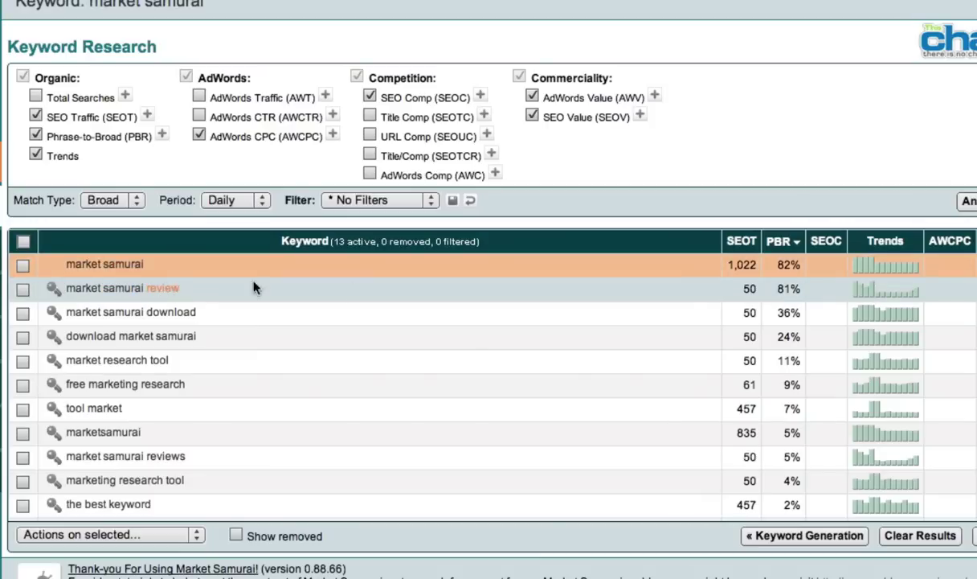
{"action": "scroll", "coordinate": [469, 355], "scroll_direction": "down", "scroll_amount": 2}
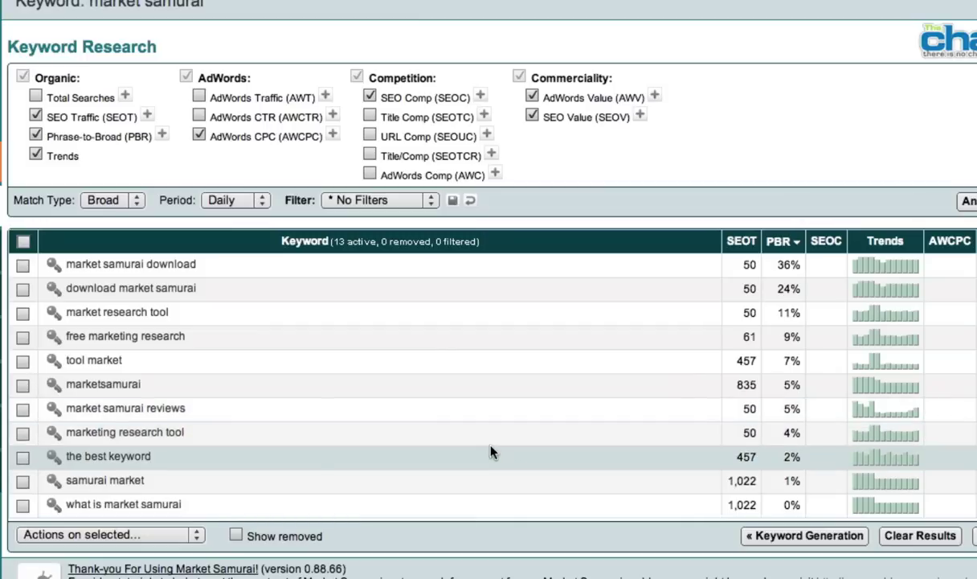
{"action": "left_click", "coordinate": [22, 290]}
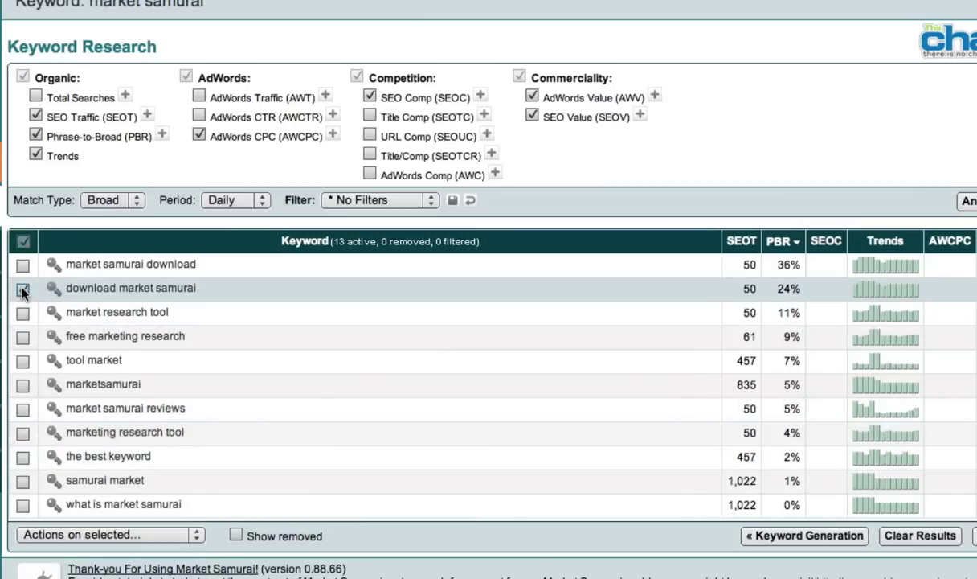
{"action": "left_click", "coordinate": [22, 506], "text": "shift"}
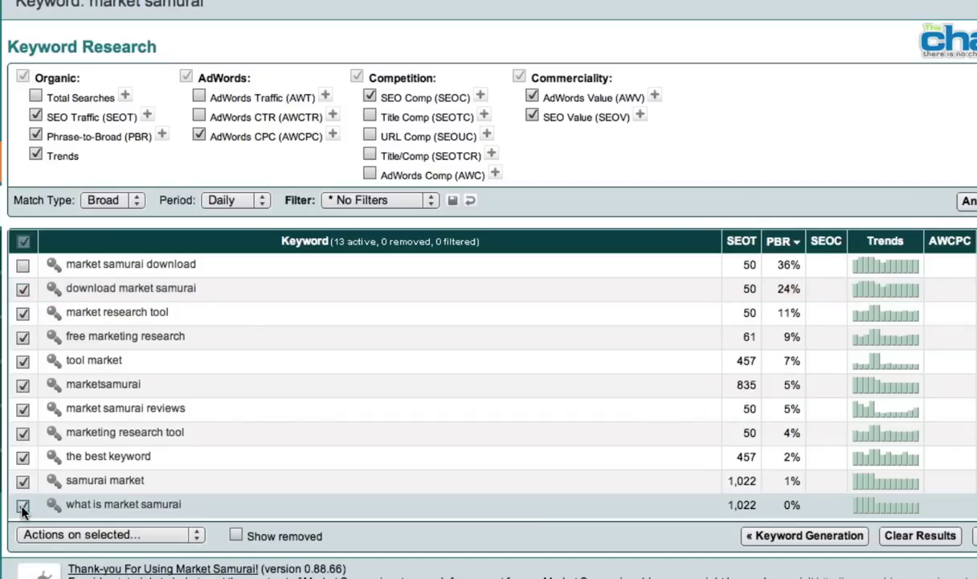
- Delete the ten checked keywords, keeping market samurai, review and download
{"action": "left_click", "coordinate": [195, 535]}
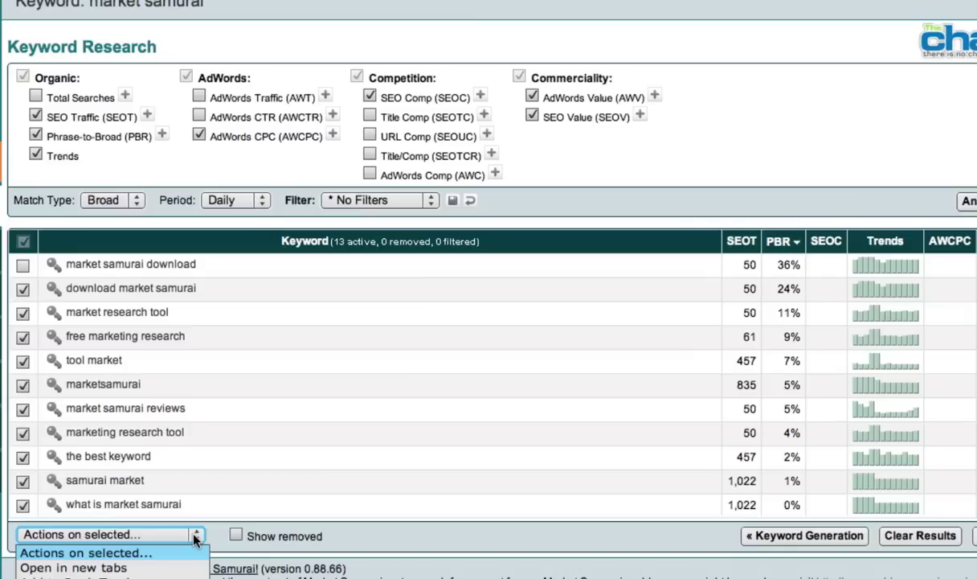
{"action": "key", "text": "Down"}
{"action": "key", "text": "Down"}
{"action": "key", "text": "Down"}
{"action": "key", "text": "Down"}
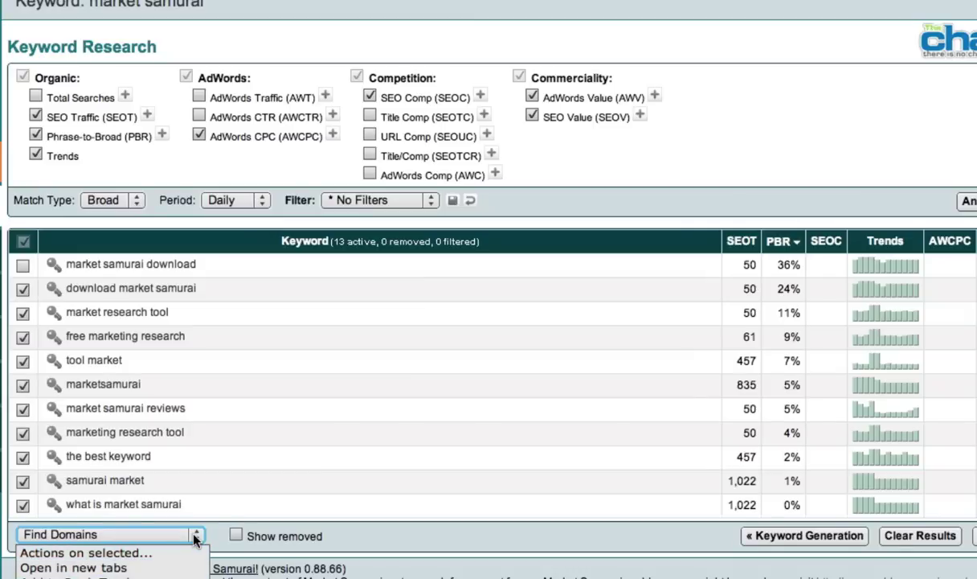
{"action": "key", "text": "Down"}
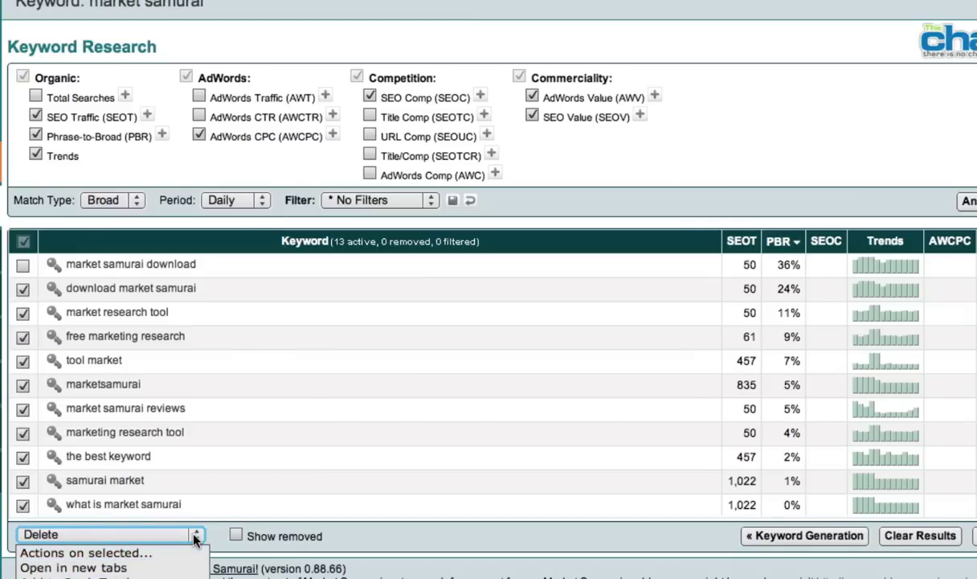
{"action": "key", "text": "Return"}
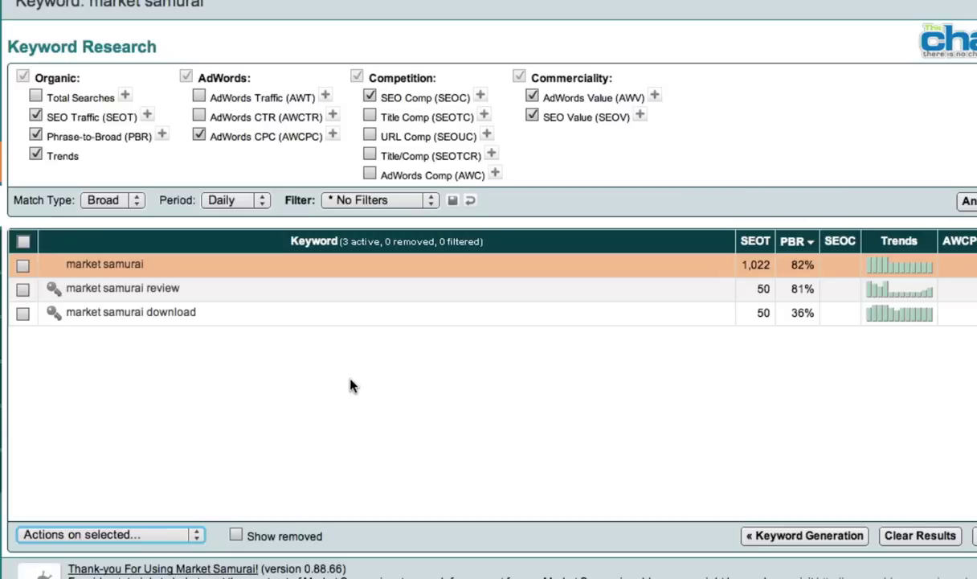
- Analyze the three keywords for SEOC and AWCPC, then inspect the 'market samurai' row
{"action": "left_click", "coordinate": [351, 388]}
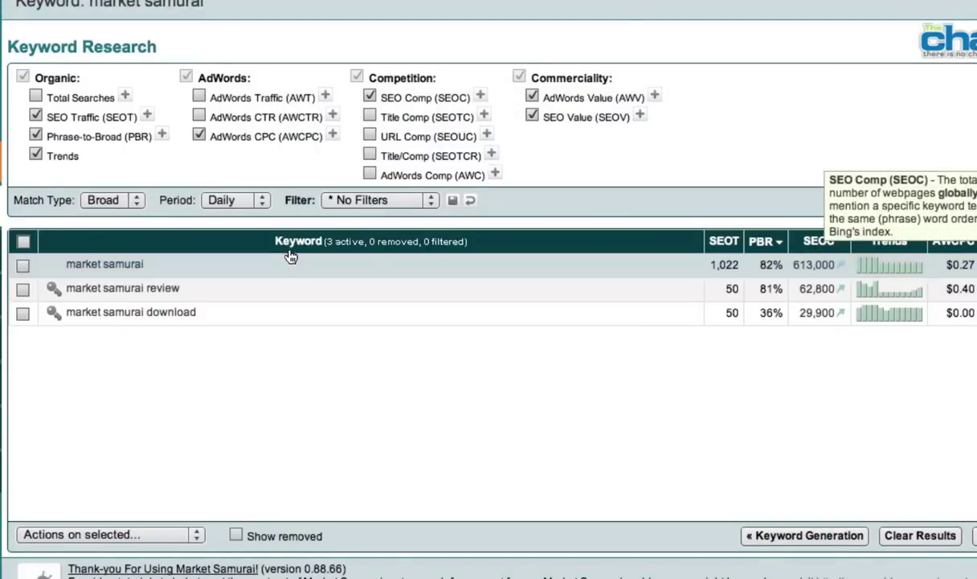
{"action": "left_click", "coordinate": [656, 263]}
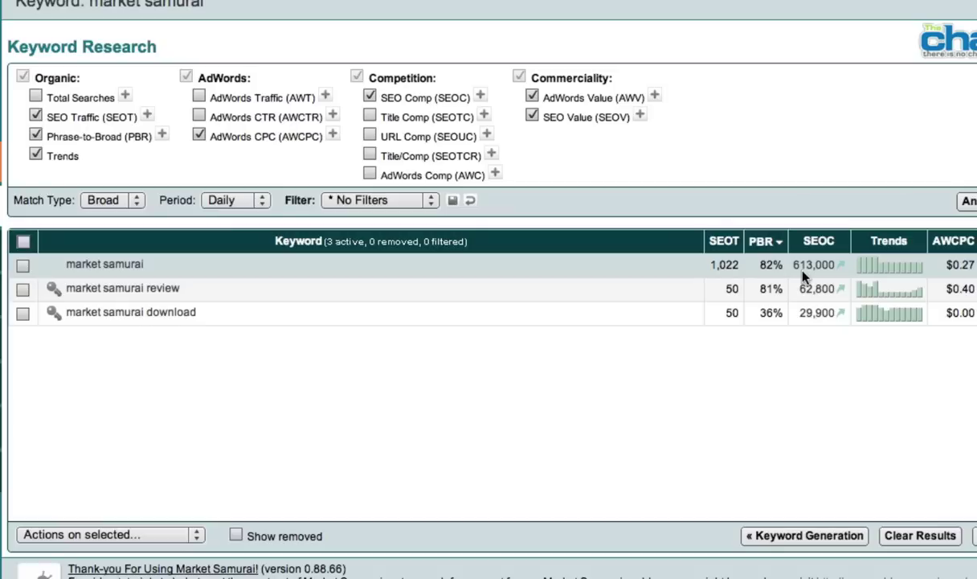
{"action": "left_click", "coordinate": [808, 268]}
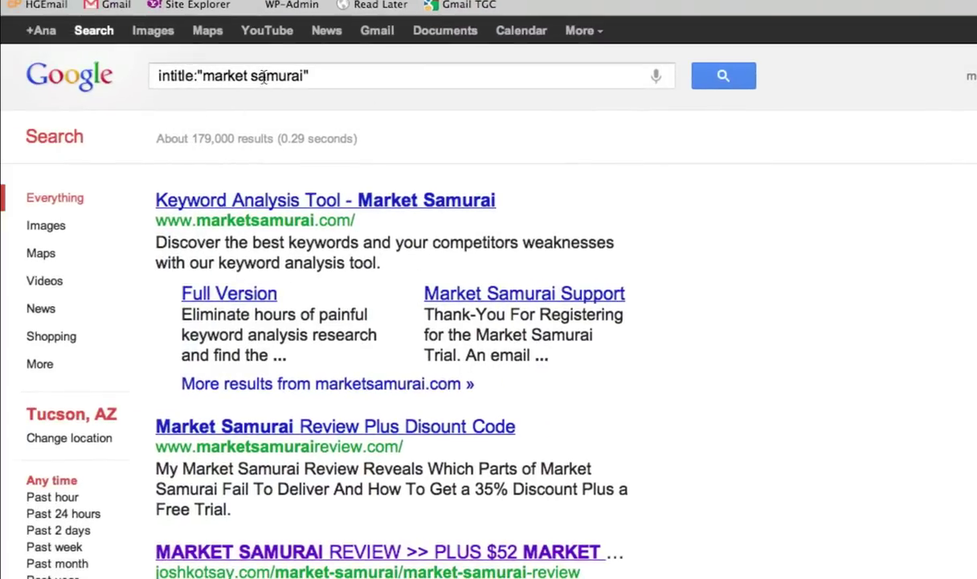
- Highlight the roughly 179,000 results count for the intitle:"market samurai" Google search
{"action": "triple_click", "coordinate": [263, 78]}
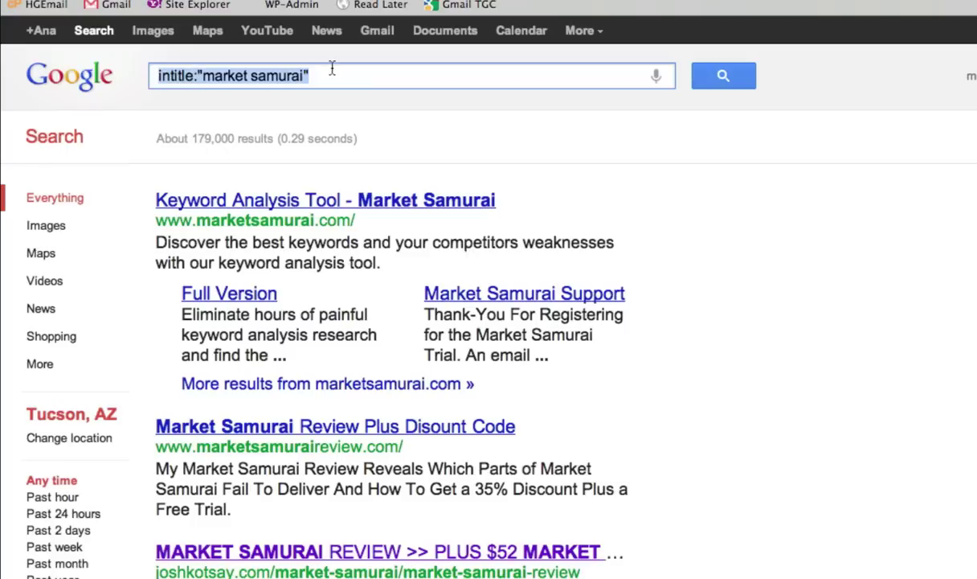
{"action": "left_click", "coordinate": [388, 147]}
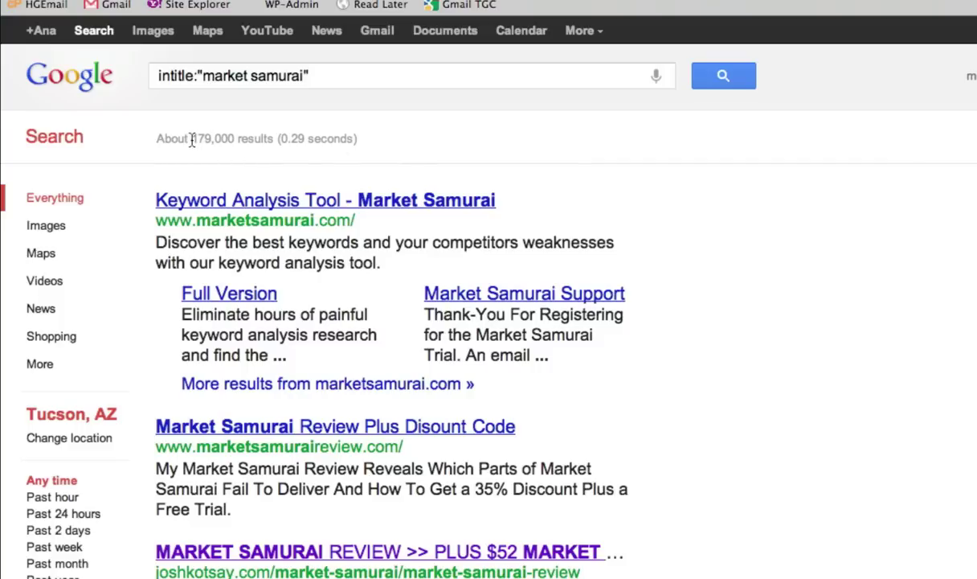
{"action": "left_click_drag", "start_coordinate": [193, 142], "coordinate": [275, 145]}
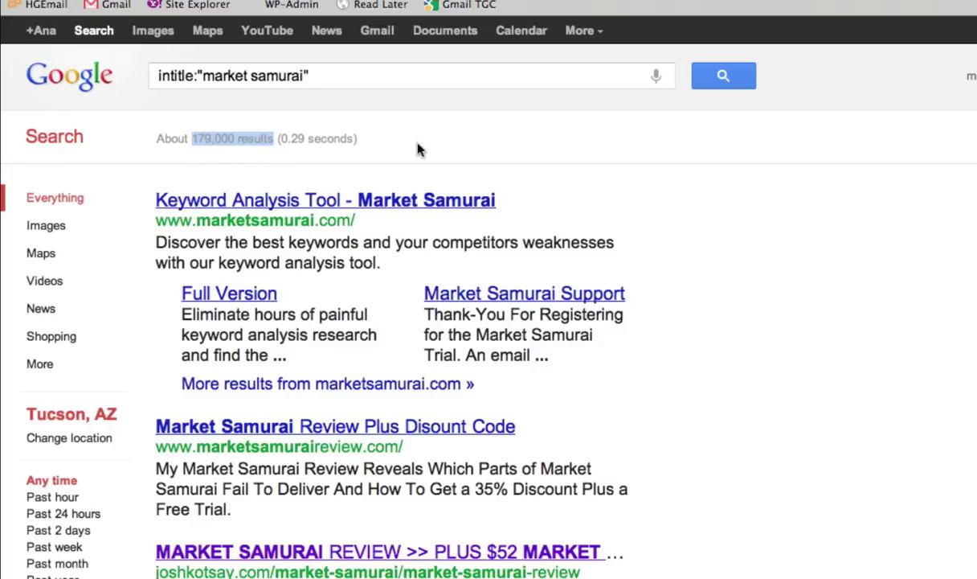
{"action": "scroll", "coordinate": [651, 167], "scroll_direction": "down", "scroll_amount": 3}
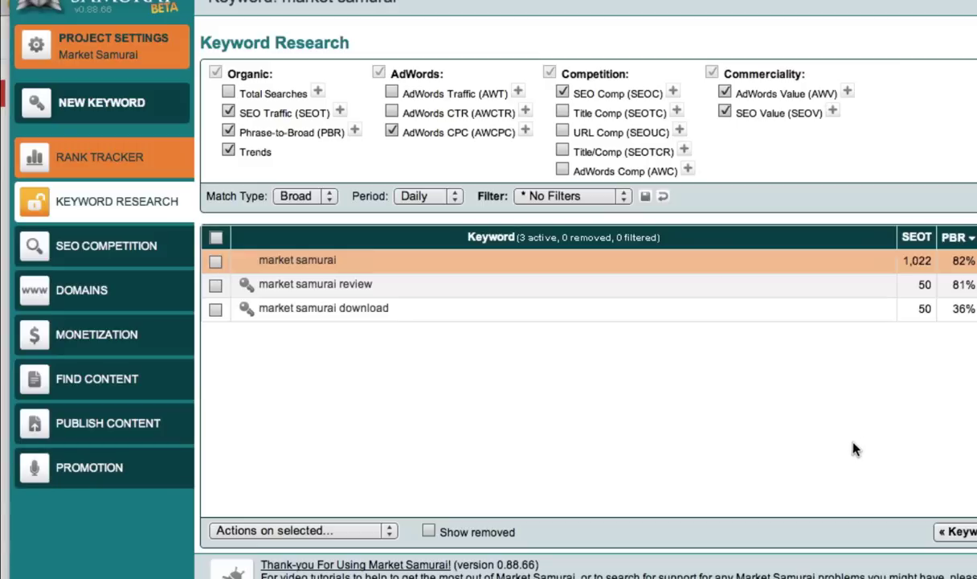
- Open SEO Competition and generate the top-10 ranking URLs for 'market samurai'
{"action": "left_click", "coordinate": [120, 254]}
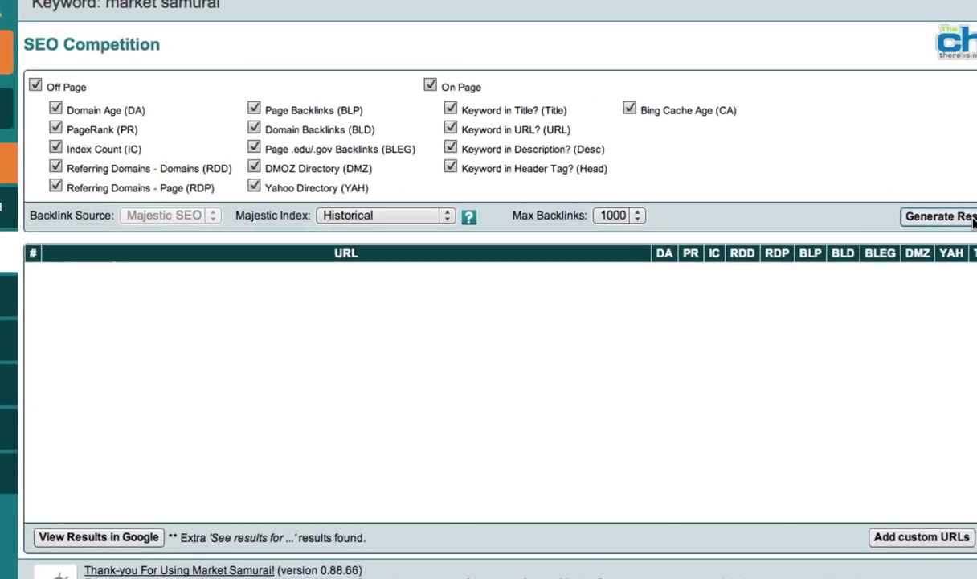
{"action": "left_click", "coordinate": [973, 217]}
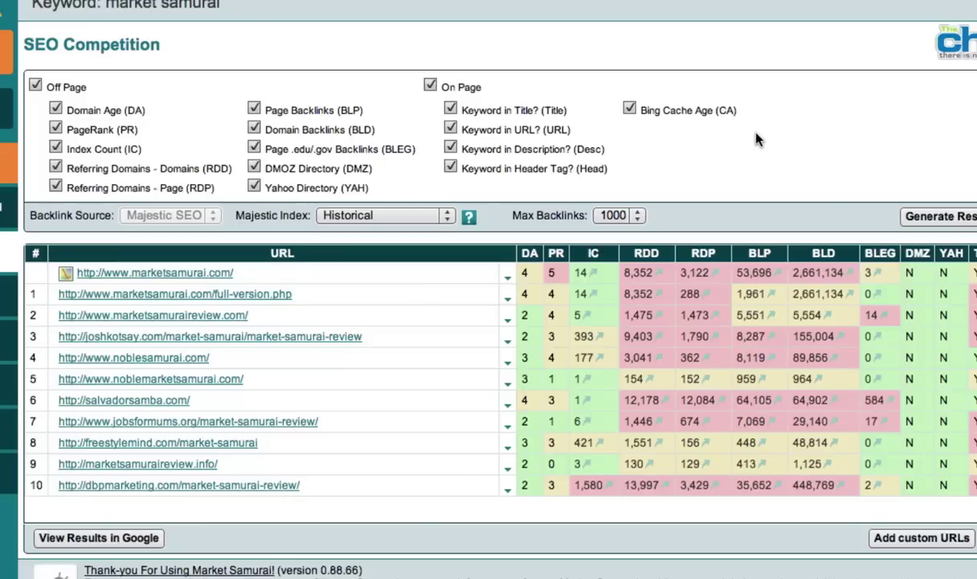
- Consult the saved Links document for the site address, cancelling the custom URL box
{"action": "left_click", "coordinate": [900, 536]}
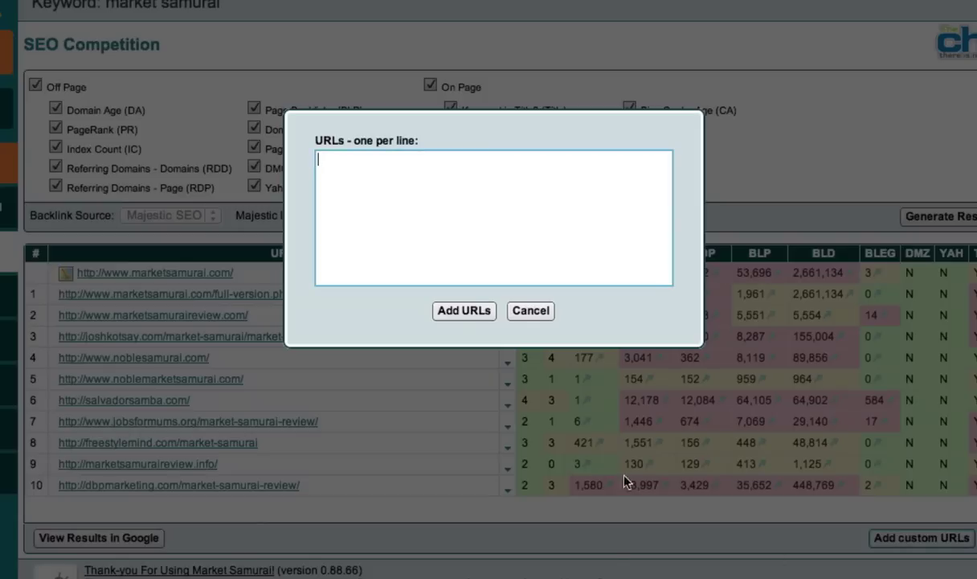
{"action": "key", "text": "super+Tab"}
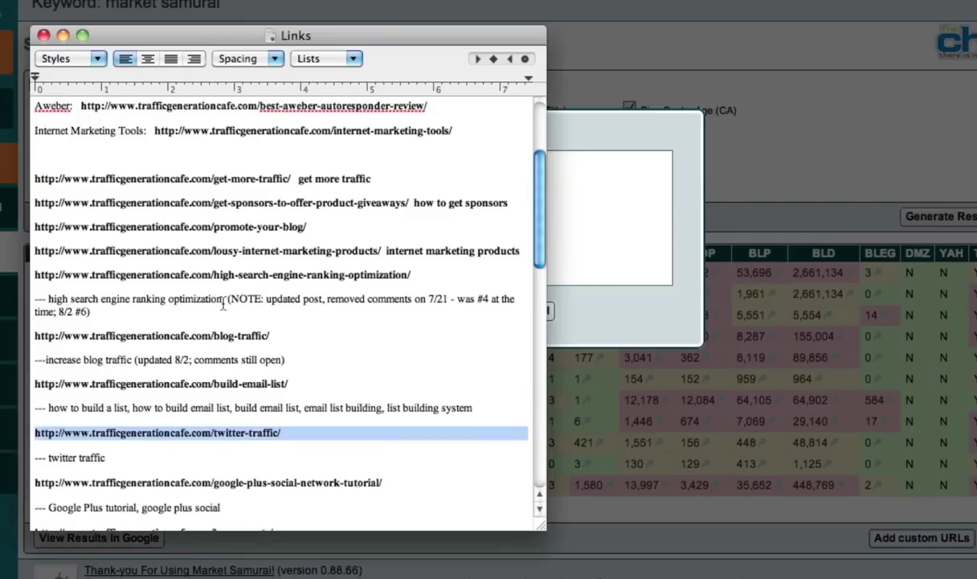
{"action": "scroll", "coordinate": [223, 304], "scroll_direction": "up", "scroll_amount": 3}
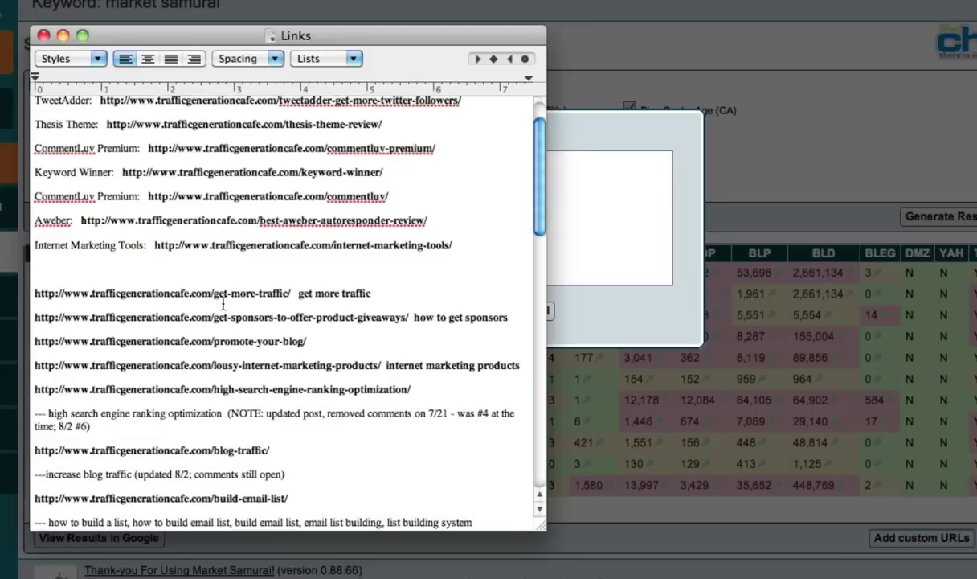
{"action": "scroll", "coordinate": [224, 304], "scroll_direction": "up", "scroll_amount": 2}
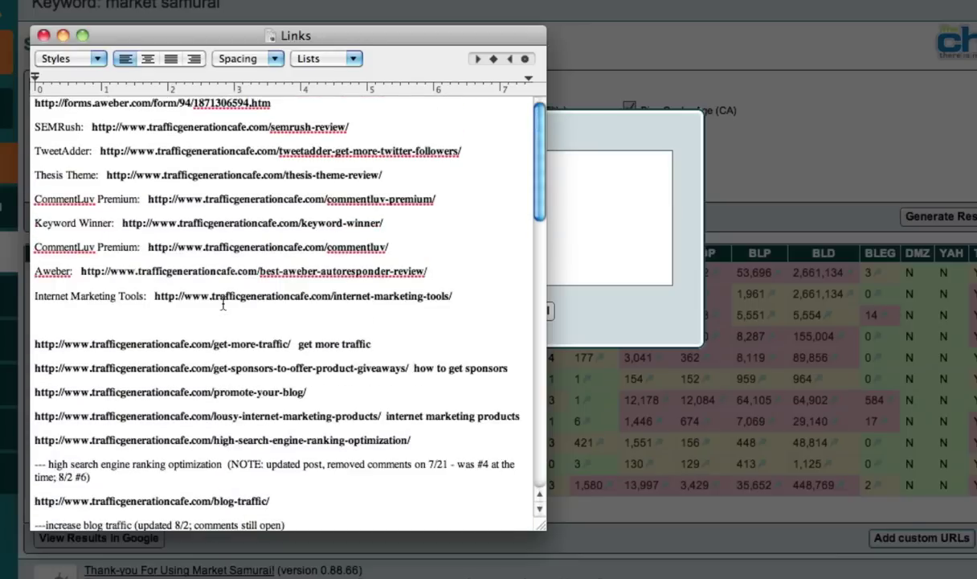
{"action": "left_click", "coordinate": [40, 37]}
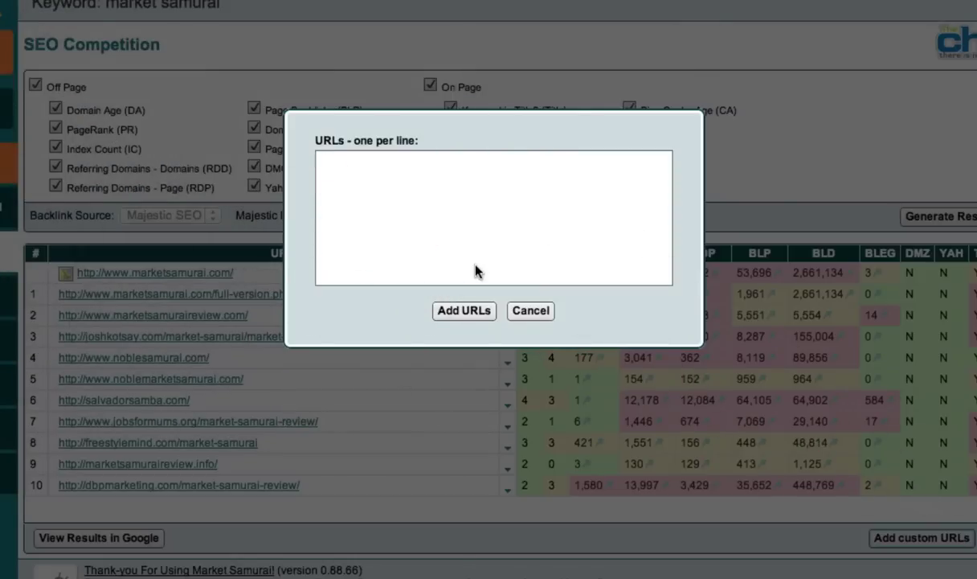
{"action": "left_click", "coordinate": [532, 311]}
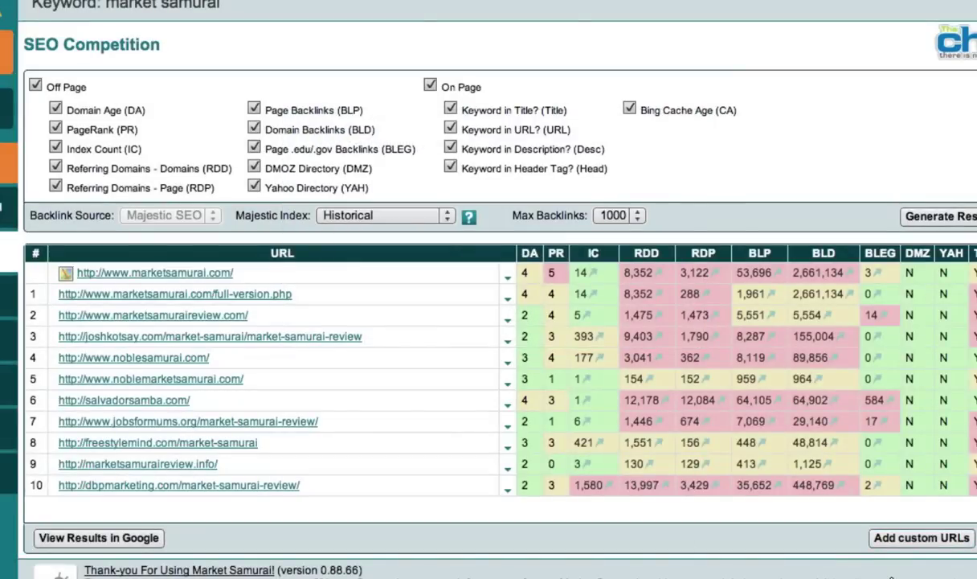
{"action": "left_click", "coordinate": [911, 544]}
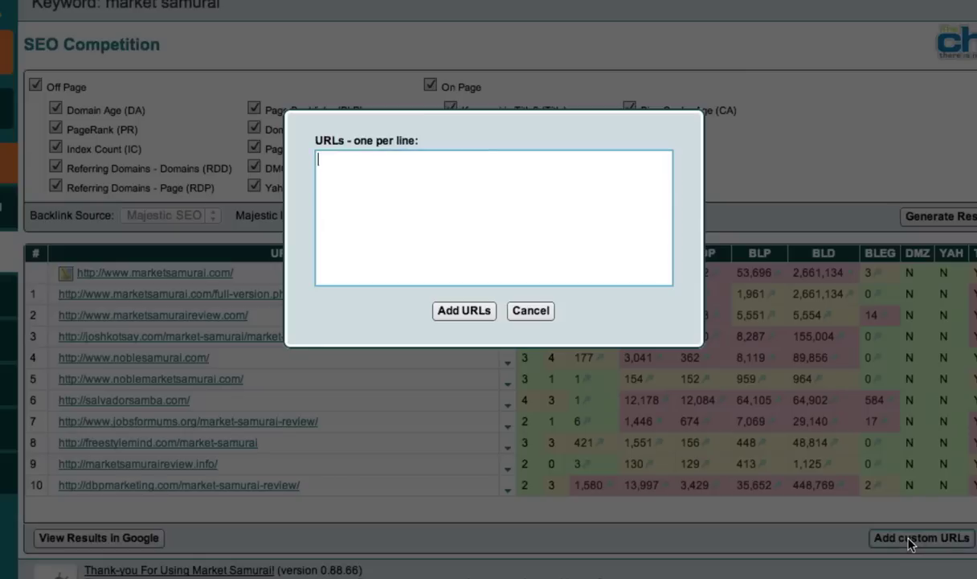
{"action": "type", "text": "http"}
{"action": "type", "text": "://ww"}
{"action": "type", "text": "w.traf"}
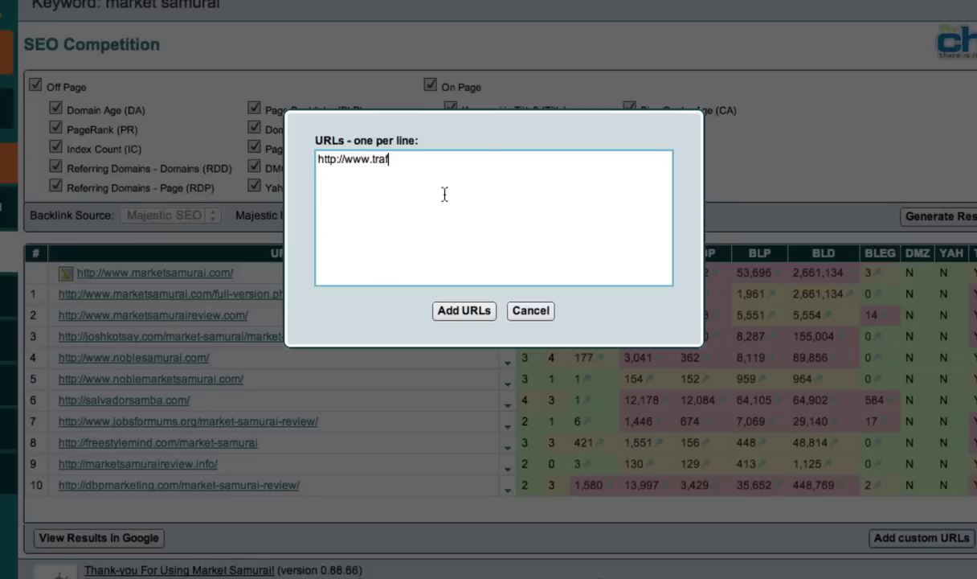
{"action": "type", "text": "ficgene"}
{"action": "type", "text": "rationca"}
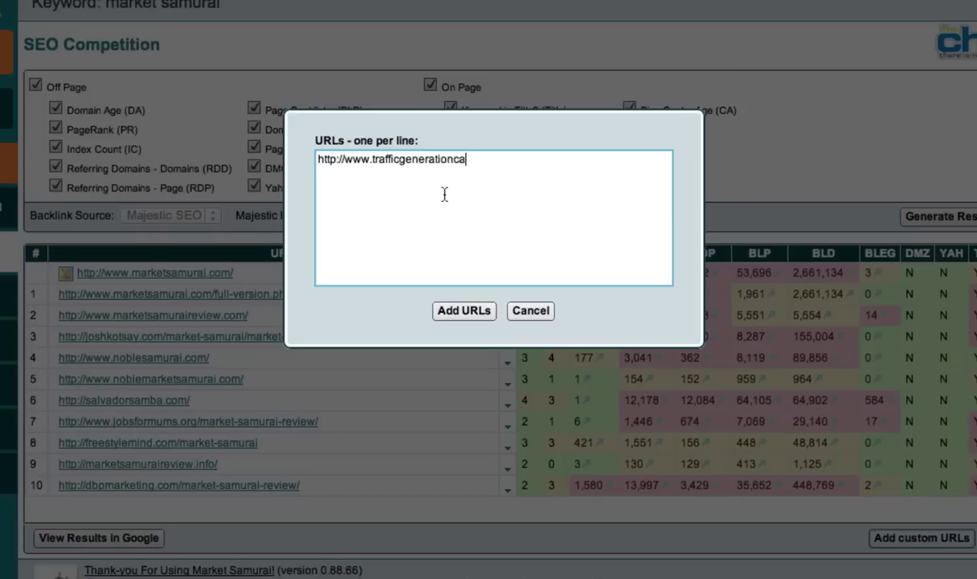
{"action": "type", "text": "fe.com"}
{"action": "left_click", "coordinate": [471, 316]}
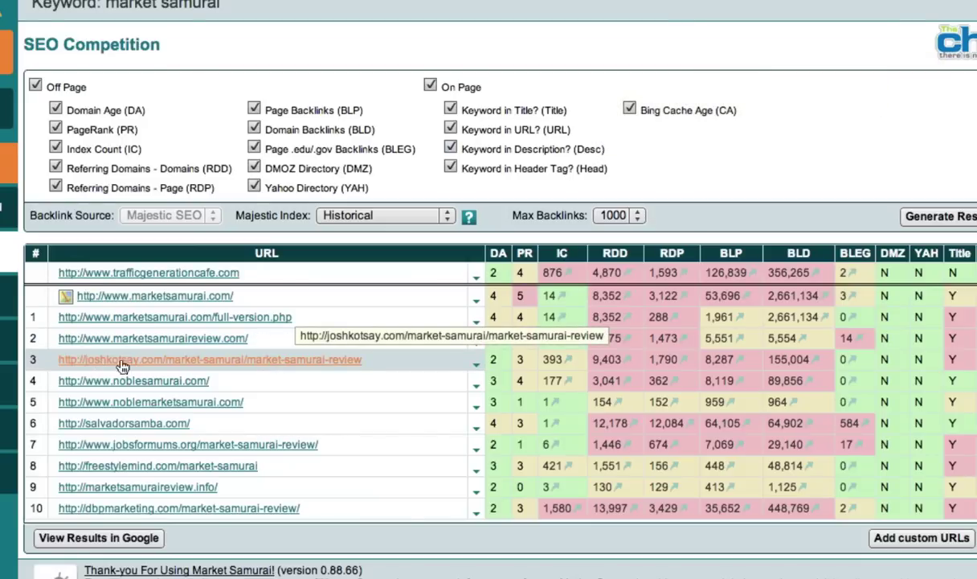
- Reopen the joshkotsay.com row's options and run ACRank Analysis on its backlinks
{"action": "left_click", "coordinate": [478, 363]}
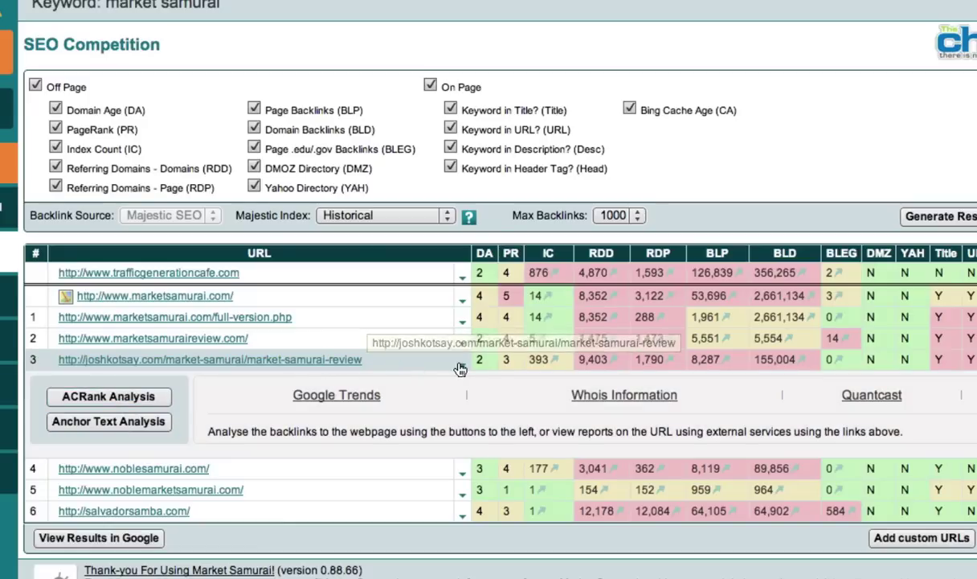
{"action": "left_click", "coordinate": [463, 370]}
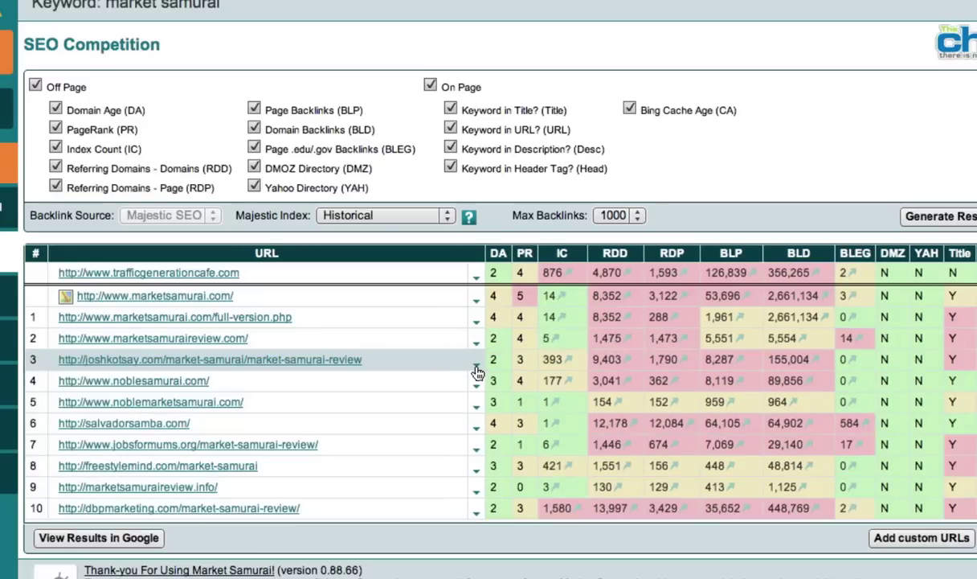
{"action": "left_click", "coordinate": [476, 368]}
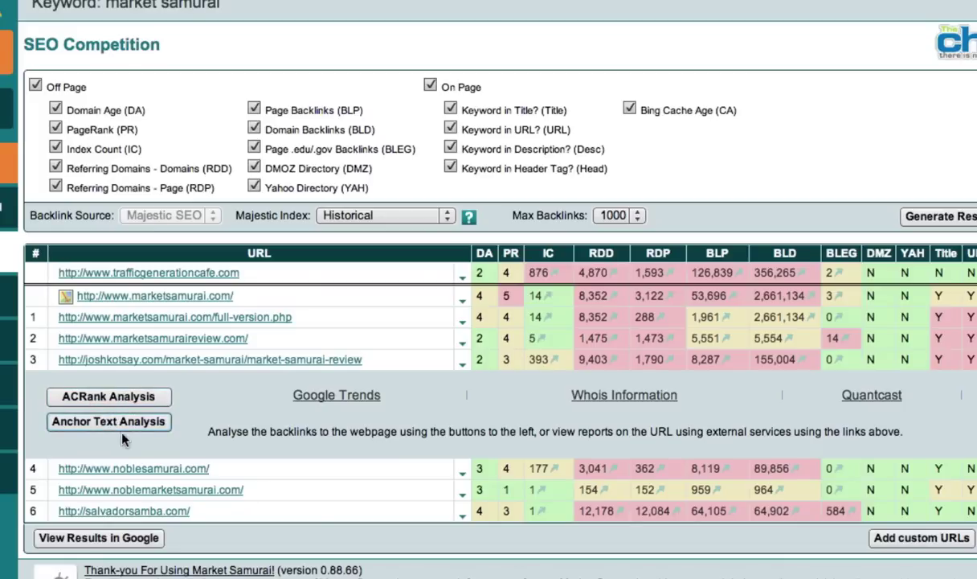
{"action": "left_click", "coordinate": [135, 423]}
{"action": "left_click", "coordinate": [124, 398]}
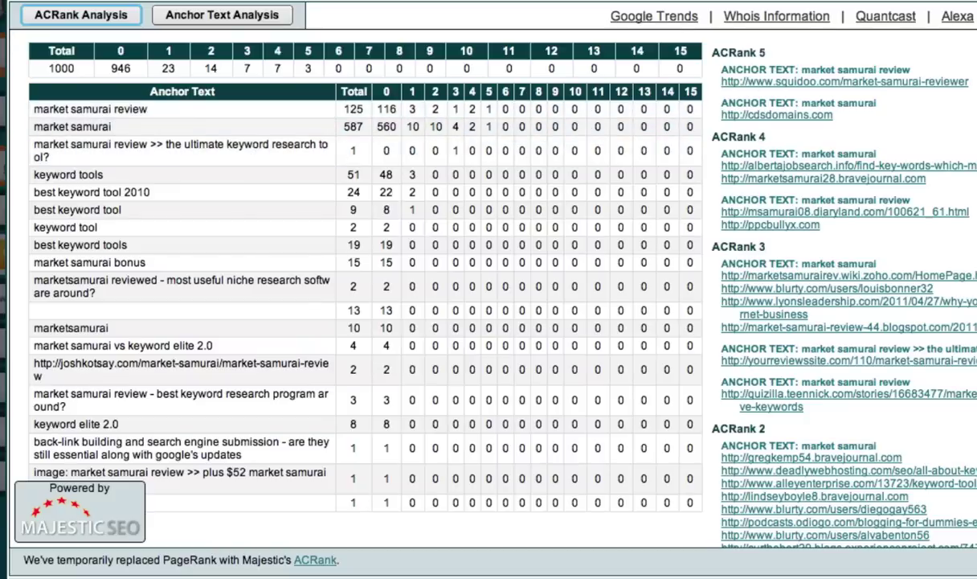
- Drag-select the joshkotsay.com backlinks from the ACRank 5 heading down into ACRank 2
{"action": "scroll", "coordinate": [365, 289], "scroll_direction": "down", "scroll_amount": 5}
{"action": "scroll", "coordinate": [366, 289], "scroll_direction": "up", "scroll_amount": 3}
{"action": "scroll", "coordinate": [366, 289], "scroll_direction": "up", "scroll_amount": 2}
{"action": "mouse_move", "coordinate": [712, 48]}
{"action": "left_mouse_down"}
{"action": "mouse_move", "coordinate": [946, 372]}
{"action": "mouse_move", "coordinate": [924, 543]}
{"action": "left_mouse_up"}
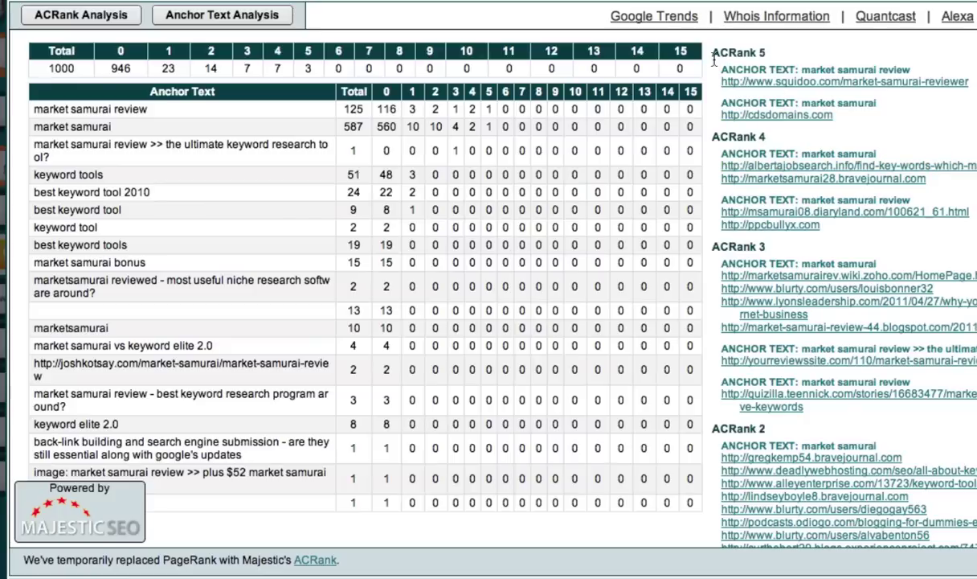
{"action": "left_click_drag", "start_coordinate": [714, 60], "coordinate": [908, 496]}
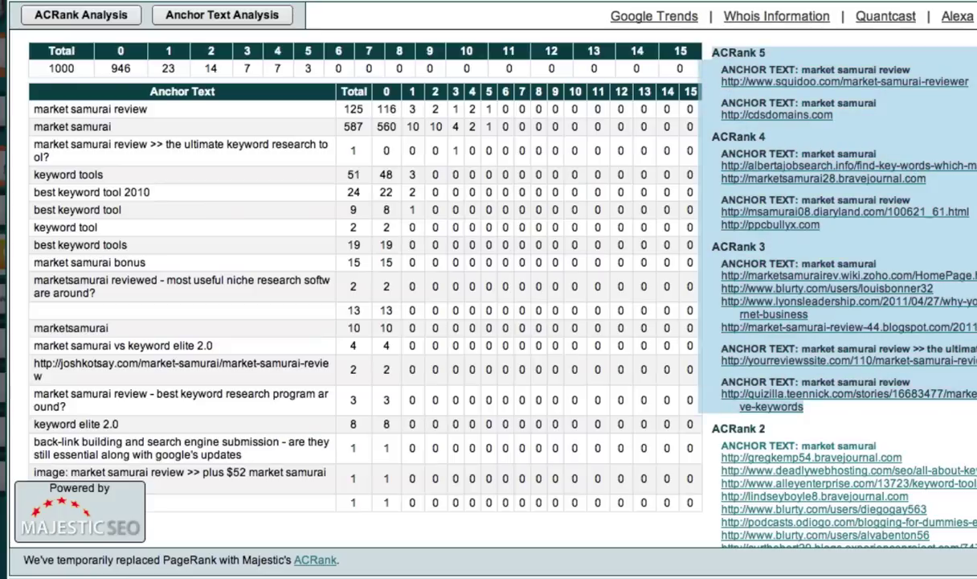
{"action": "scroll", "coordinate": [502, 288], "scroll_direction": "down", "scroll_amount": 10}
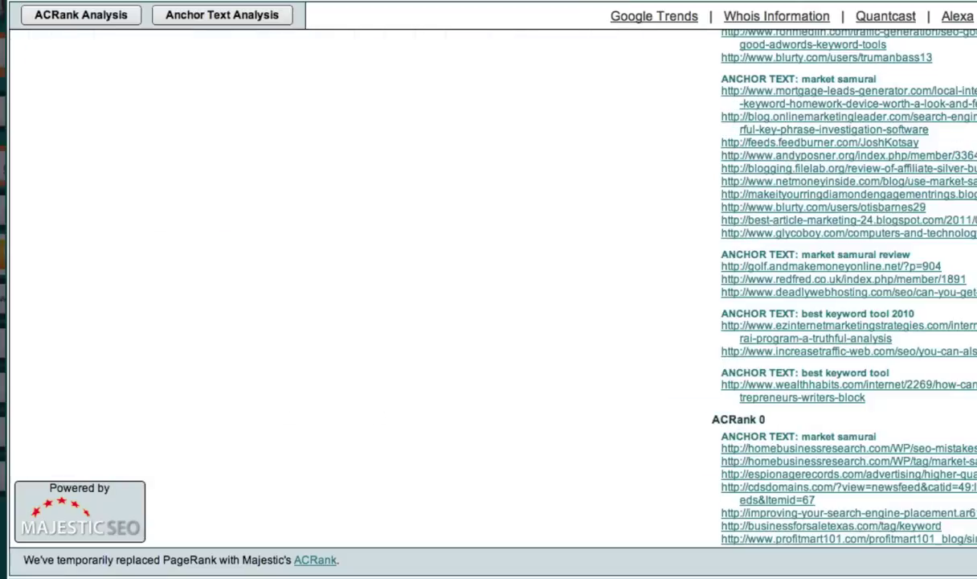
{"action": "scroll", "coordinate": [502, 288], "scroll_direction": "down", "scroll_amount": 5}
{"action": "scroll", "coordinate": [502, 288], "scroll_direction": "down", "scroll_amount": 5}
{"action": "scroll", "coordinate": [502, 288], "scroll_direction": "down", "scroll_amount": 5}
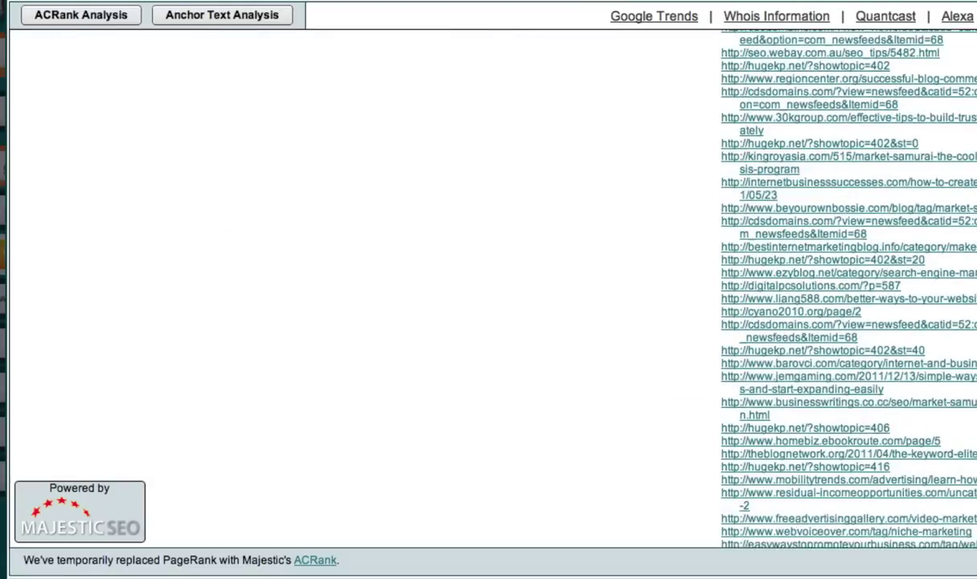
{"action": "scroll", "coordinate": [502, 288], "scroll_direction": "down", "scroll_amount": 5}
{"action": "scroll", "coordinate": [798, 235], "scroll_direction": "down", "scroll_amount": 5}
{"action": "scroll", "coordinate": [799, 235], "scroll_direction": "down", "scroll_amount": 5}
{"action": "scroll", "coordinate": [798, 235], "scroll_direction": "right", "scroll_amount": 1}
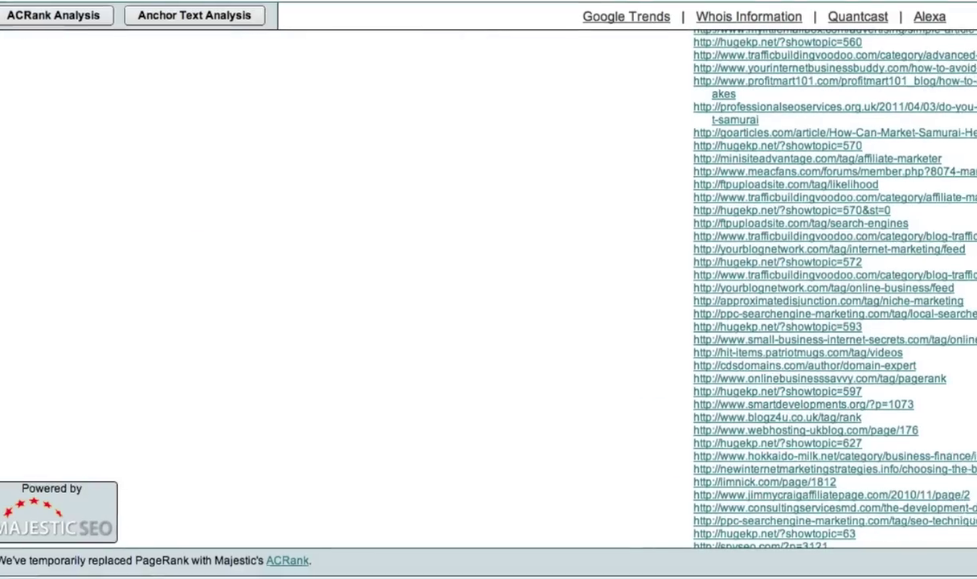
{"action": "scroll", "coordinate": [798, 235], "scroll_direction": "right", "scroll_amount": 5}
{"action": "scroll", "coordinate": [798, 234], "scroll_direction": "up", "scroll_amount": 5}
{"action": "scroll", "coordinate": [798, 235], "scroll_direction": "up", "scroll_amount": 5}
{"action": "scroll", "coordinate": [798, 235], "scroll_direction": "up", "scroll_amount": 5}
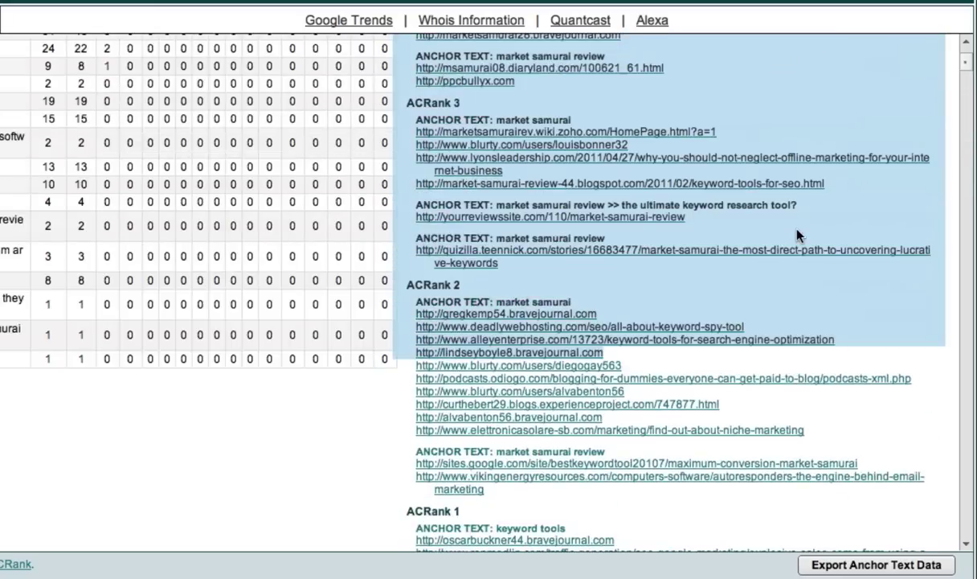
{"action": "scroll", "coordinate": [798, 235], "scroll_direction": "down", "scroll_amount": 5}
{"action": "scroll", "coordinate": [760, 233], "scroll_direction": "down", "scroll_amount": 5}
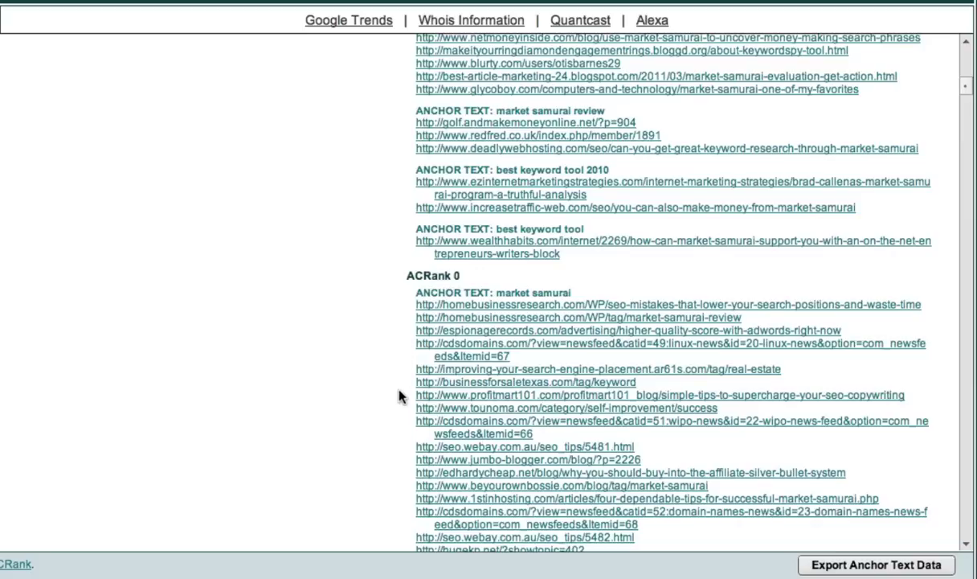
{"action": "scroll", "coordinate": [779, 278], "scroll_direction": "down", "scroll_amount": 3}
{"action": "scroll", "coordinate": [780, 273], "scroll_direction": "down", "scroll_amount": 10}
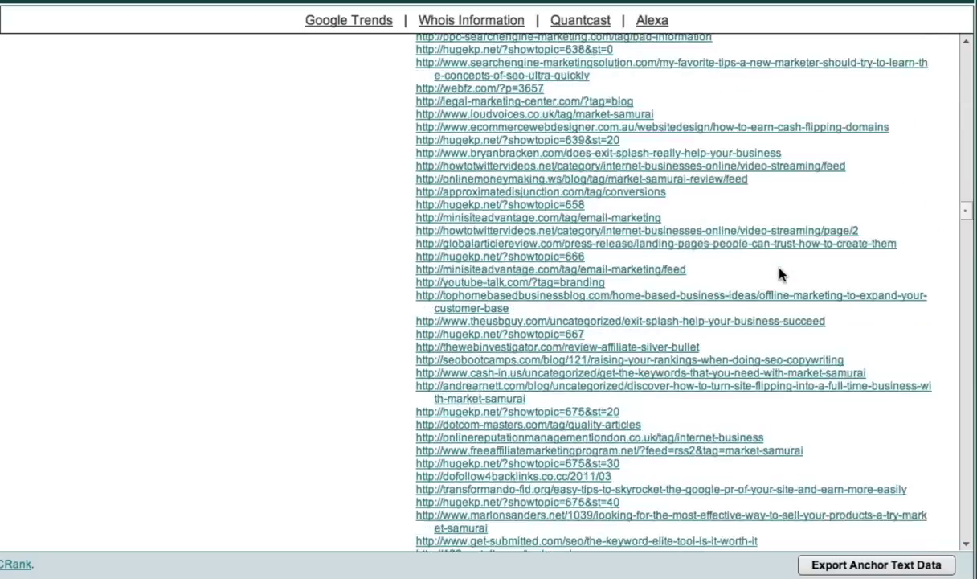
{"action": "scroll", "coordinate": [779, 273], "scroll_direction": "down", "scroll_amount": 10}
{"action": "scroll", "coordinate": [778, 273], "scroll_direction": "down", "scroll_amount": 10}
{"action": "scroll", "coordinate": [779, 277], "scroll_direction": "down", "scroll_amount": 5}
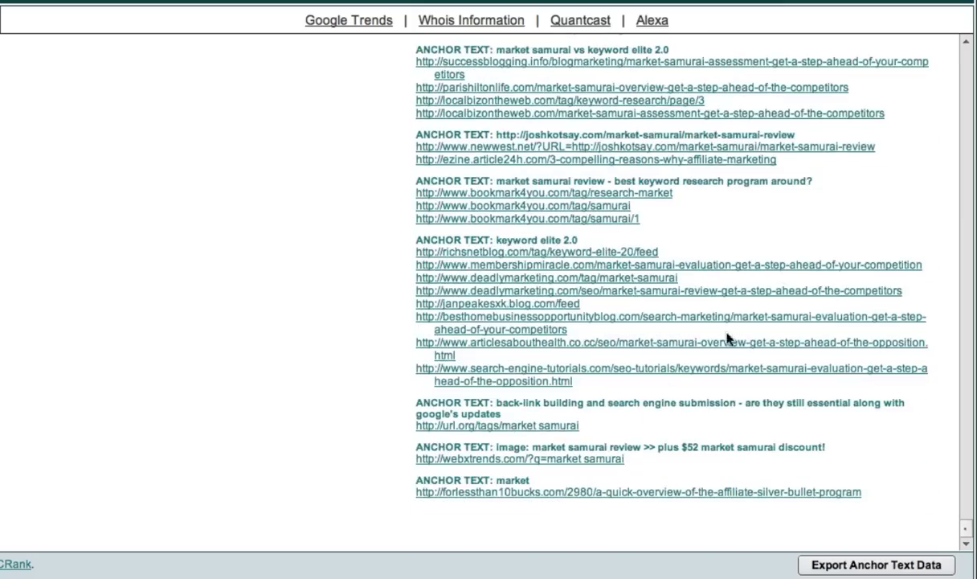
{"action": "scroll", "coordinate": [651, 369], "scroll_direction": "up", "scroll_amount": 10}
{"action": "scroll", "coordinate": [651, 369], "scroll_direction": "up", "scroll_amount": 10}
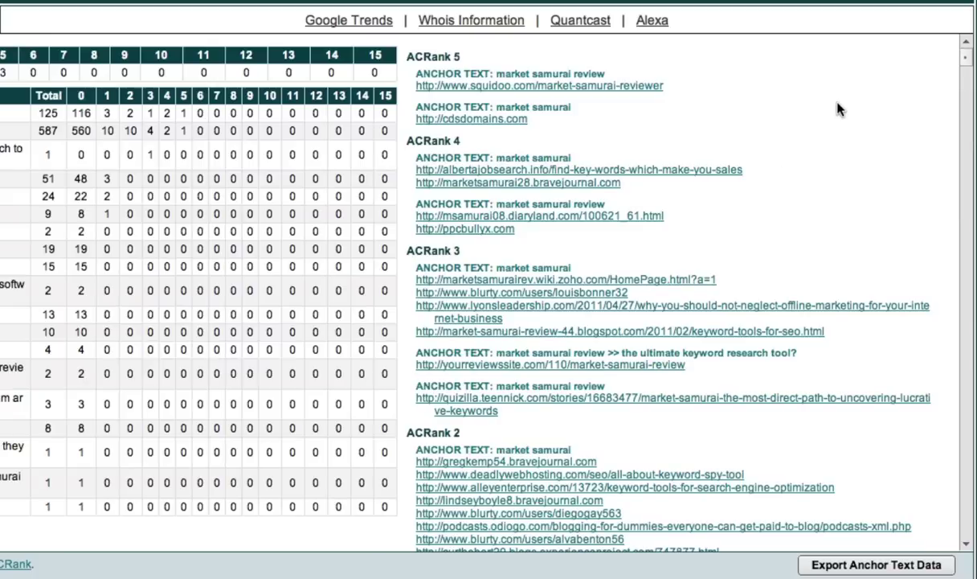
{"action": "scroll", "coordinate": [838, 109], "scroll_direction": "down", "scroll_amount": 3}
{"action": "scroll", "coordinate": [838, 109], "scroll_direction": "up", "scroll_amount": 3}
- Close the Anchor Text Data report and reopen Keyword Research's SEO Competition table
{"action": "left_click", "coordinate": [967, 6]}
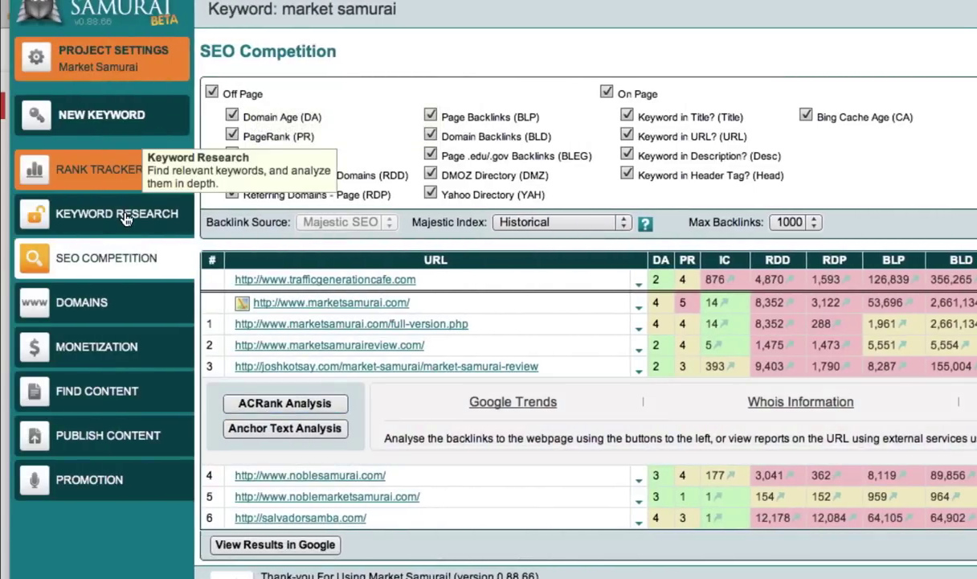
{"action": "left_click", "coordinate": [125, 217]}
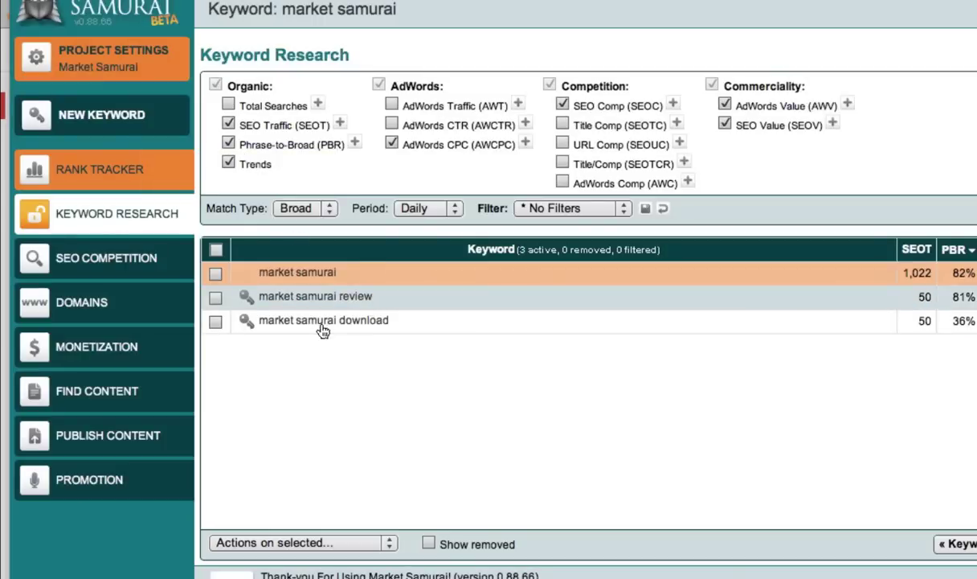
{"action": "left_click", "coordinate": [128, 265]}
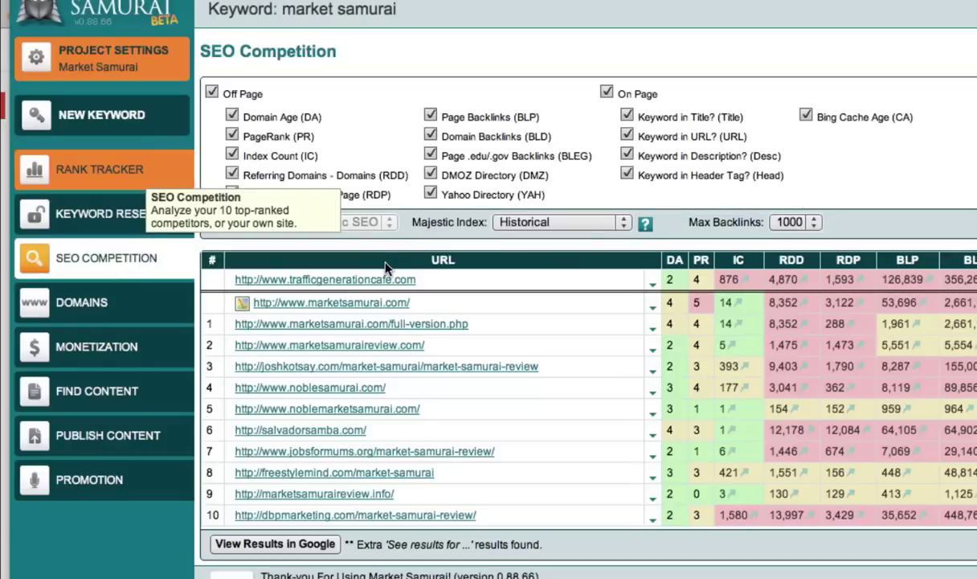